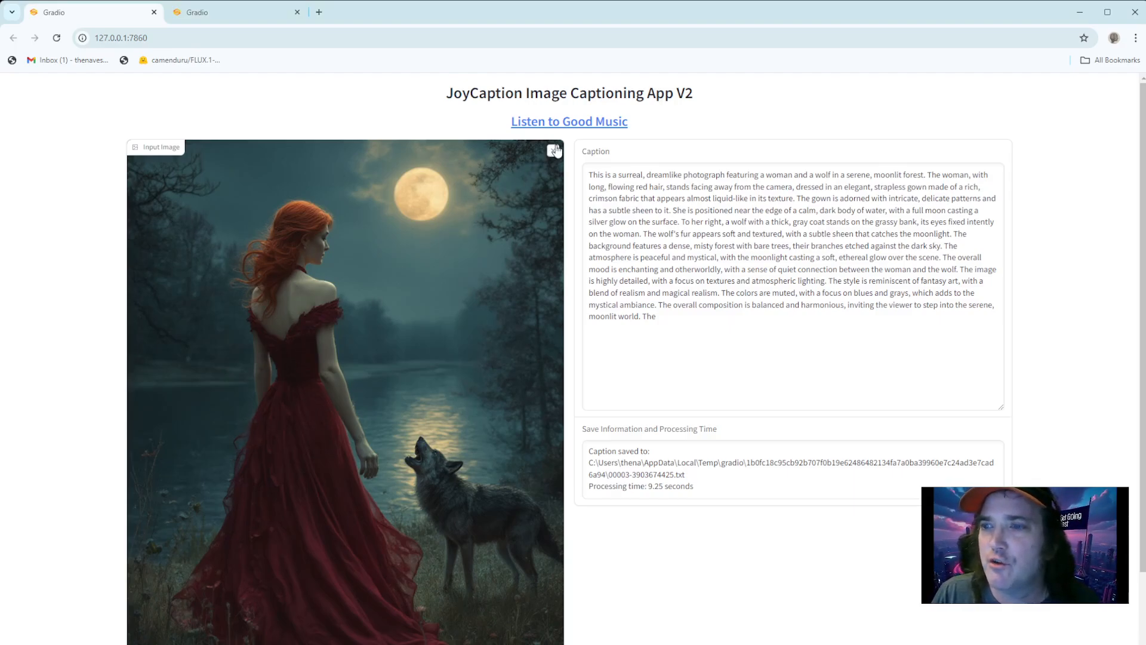
# - Examine the generated caption for the woman-and-wolf image, including its cut-off last sentence, and the caption settings
pyautogui.scroll(-3, 416, 389)
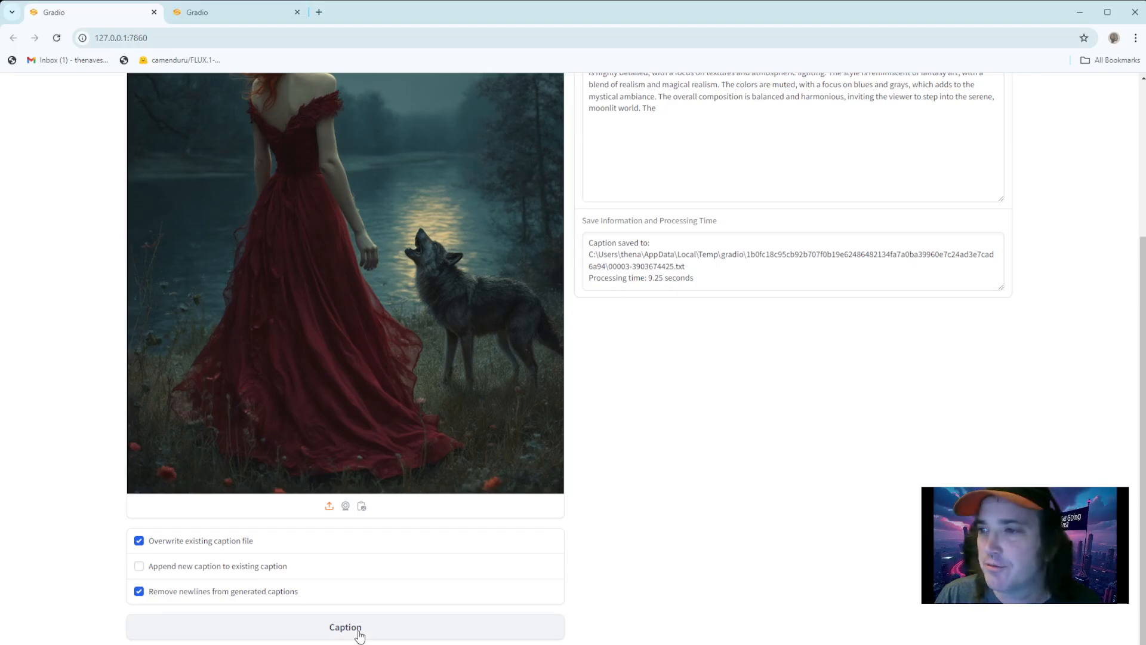
pyautogui.scroll(3, 359, 636)
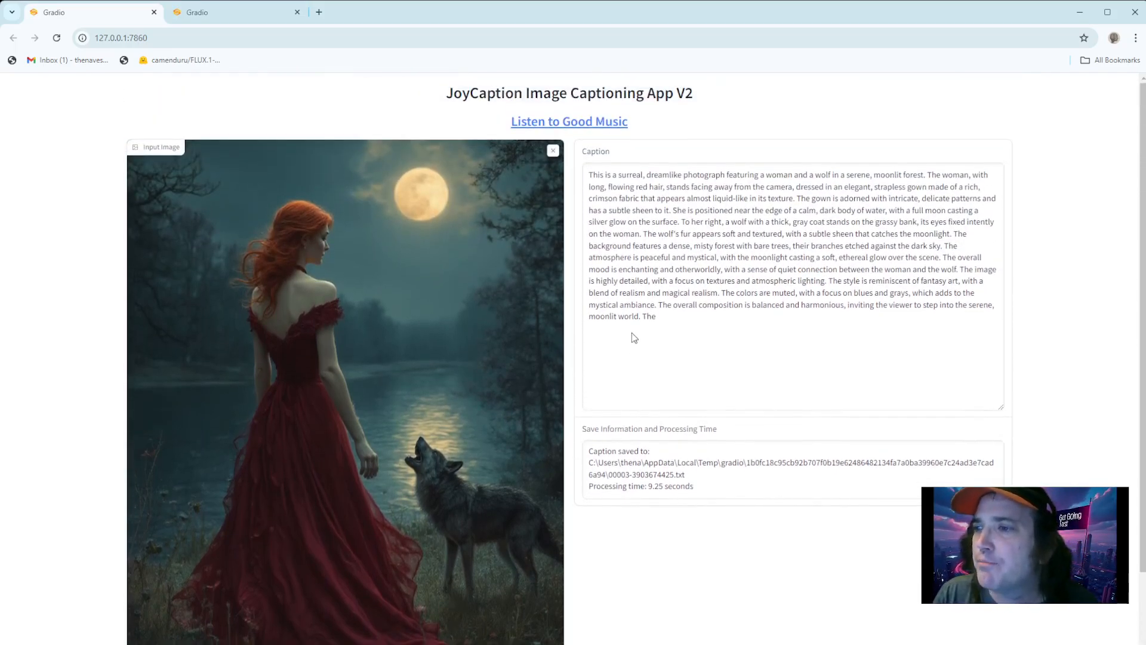
pyautogui.moveTo(673, 317); pyautogui.dragTo(590, 176)
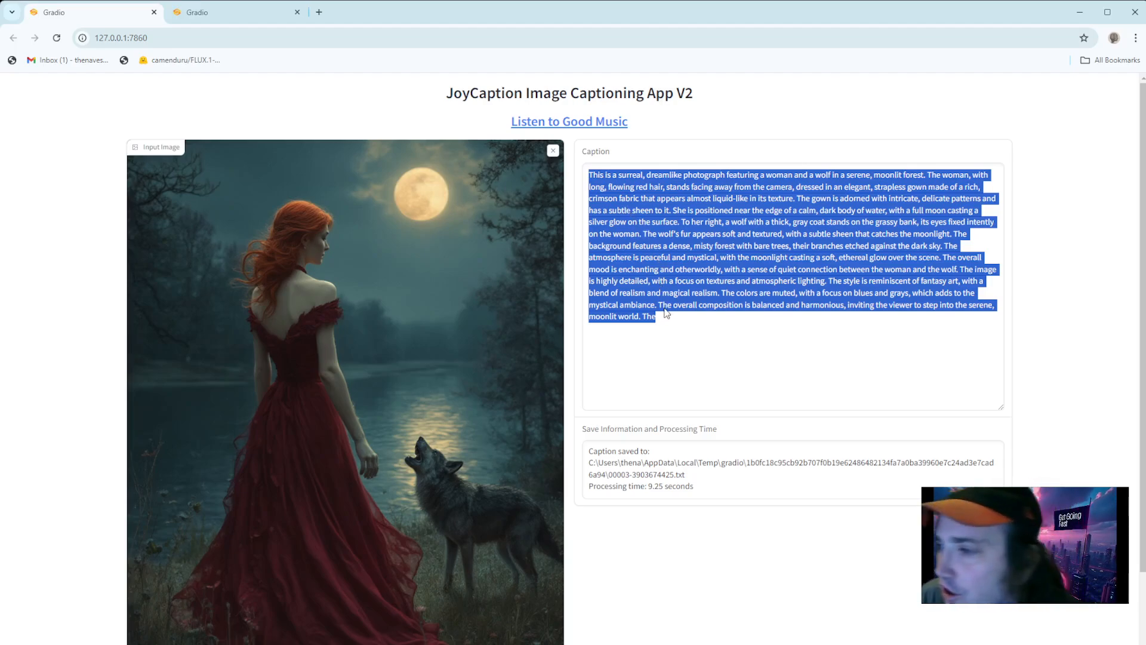
pyautogui.moveTo(661, 318); pyautogui.dragTo(643, 321)
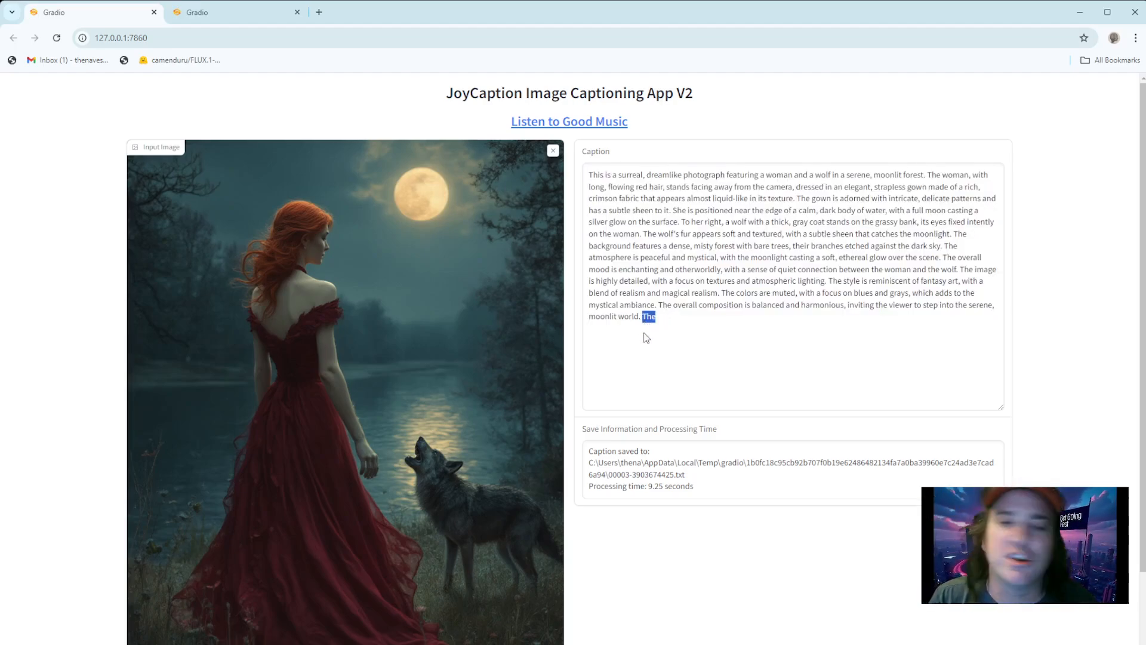
pyautogui.click(678, 325)
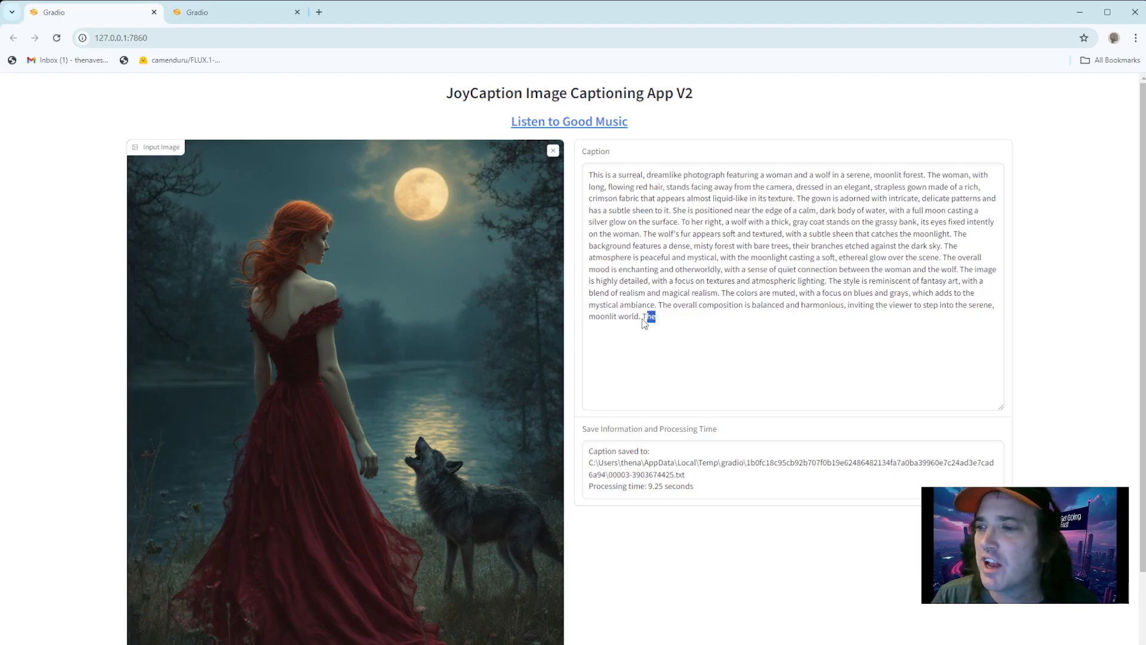
pyautogui.moveTo(641, 317); pyautogui.dragTo(588, 173)
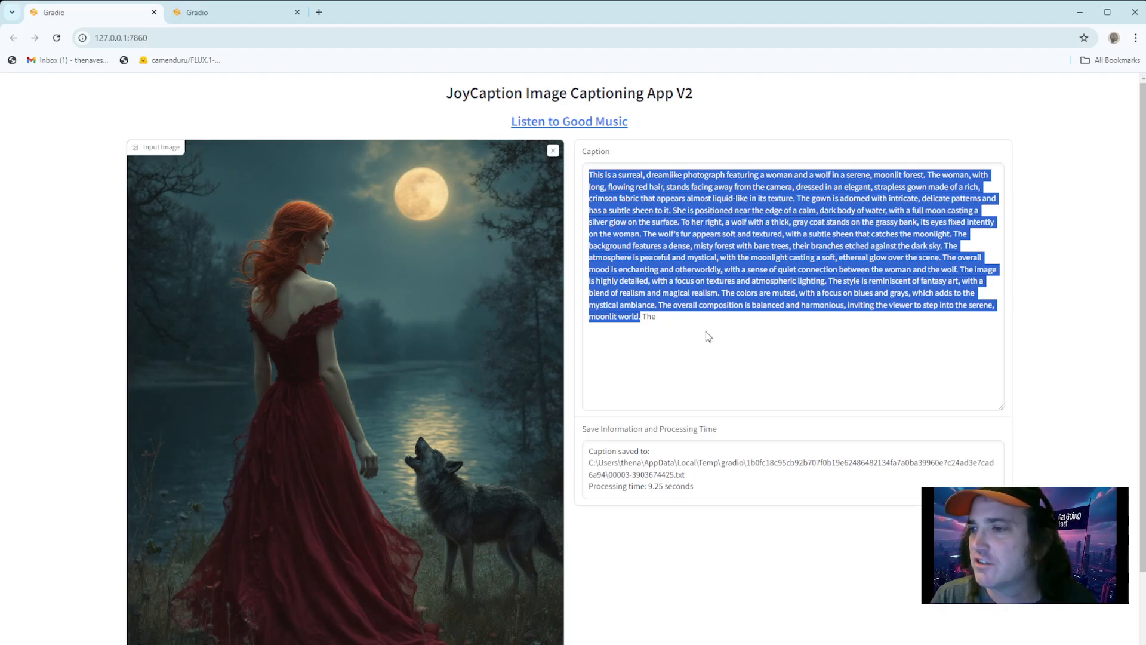
pyautogui.click(692, 320)
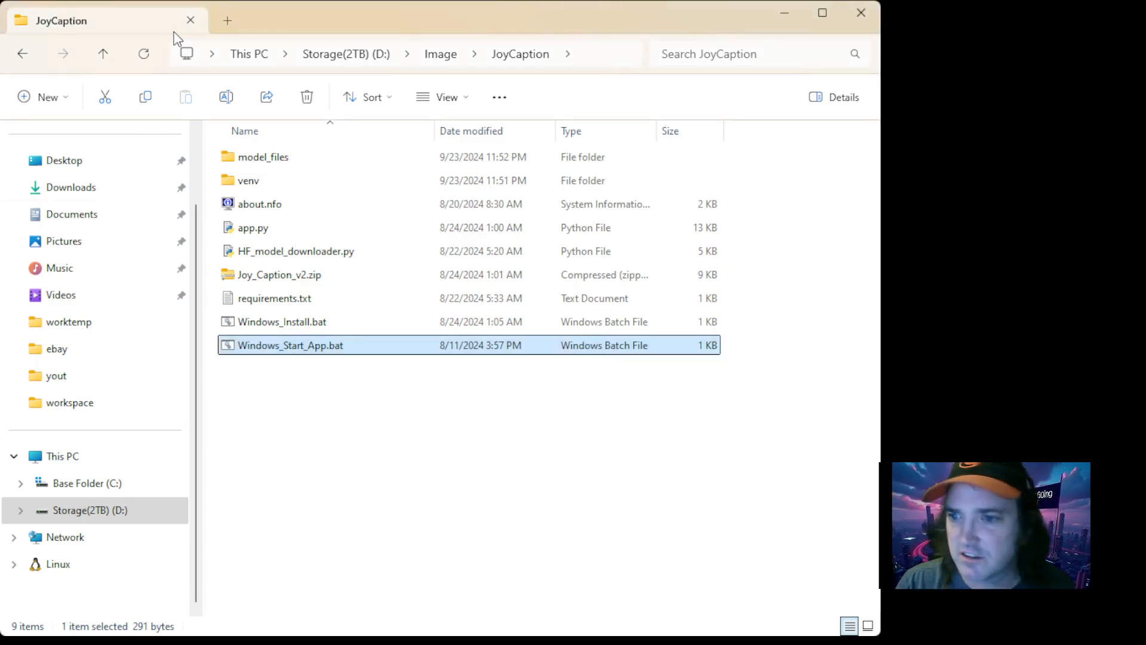
# - Switch to File Explorer and launch Run_ombni.bat from the OmniZero folder inside the Image folder on drive D:
pyautogui.click(432, 58)
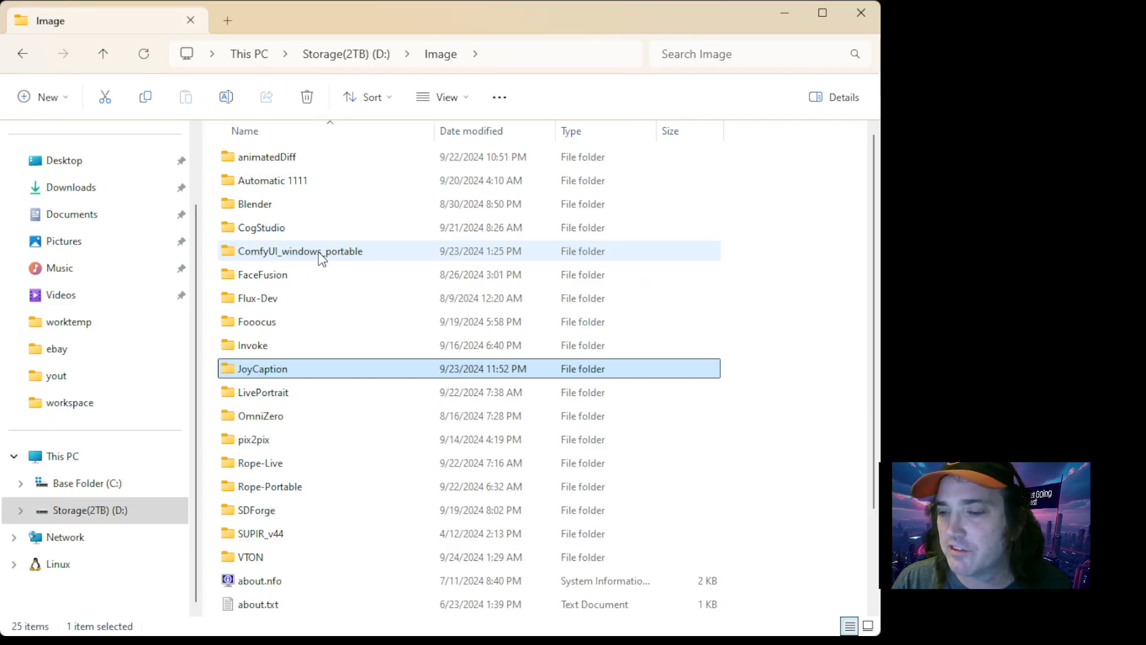
pyautogui.doubleClick(265, 416)
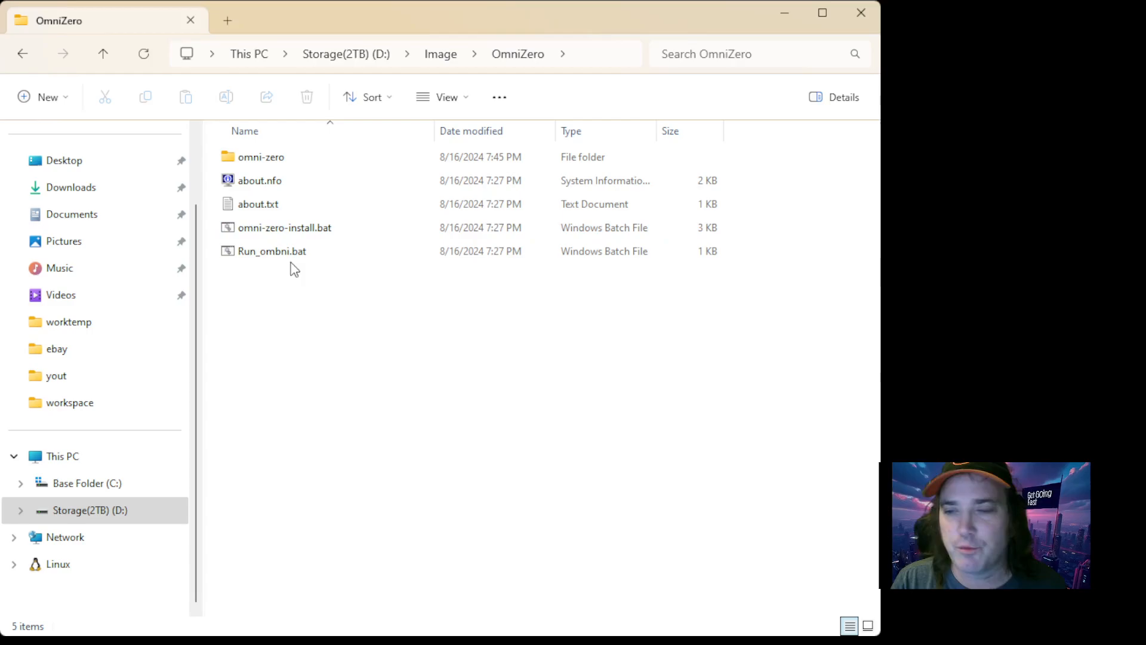
pyautogui.click(260, 257)
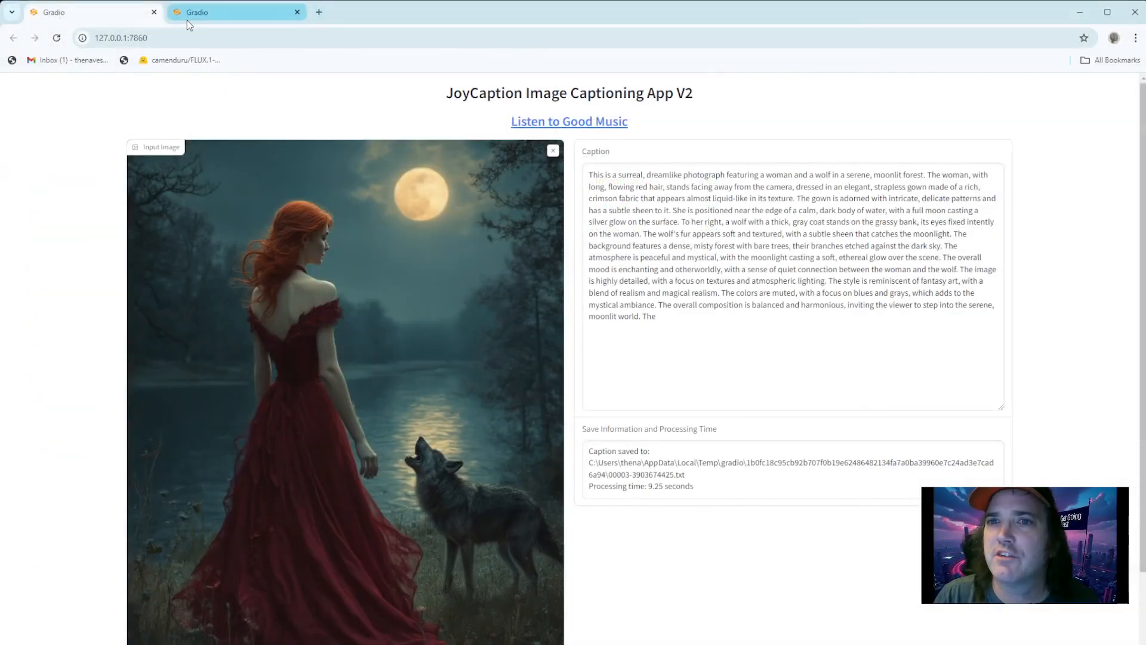
# - Close the leftover Gradio tab between JoyCaption and Omni Zero, and review Omni Zero's prompt fields
pyautogui.click(187, 21)
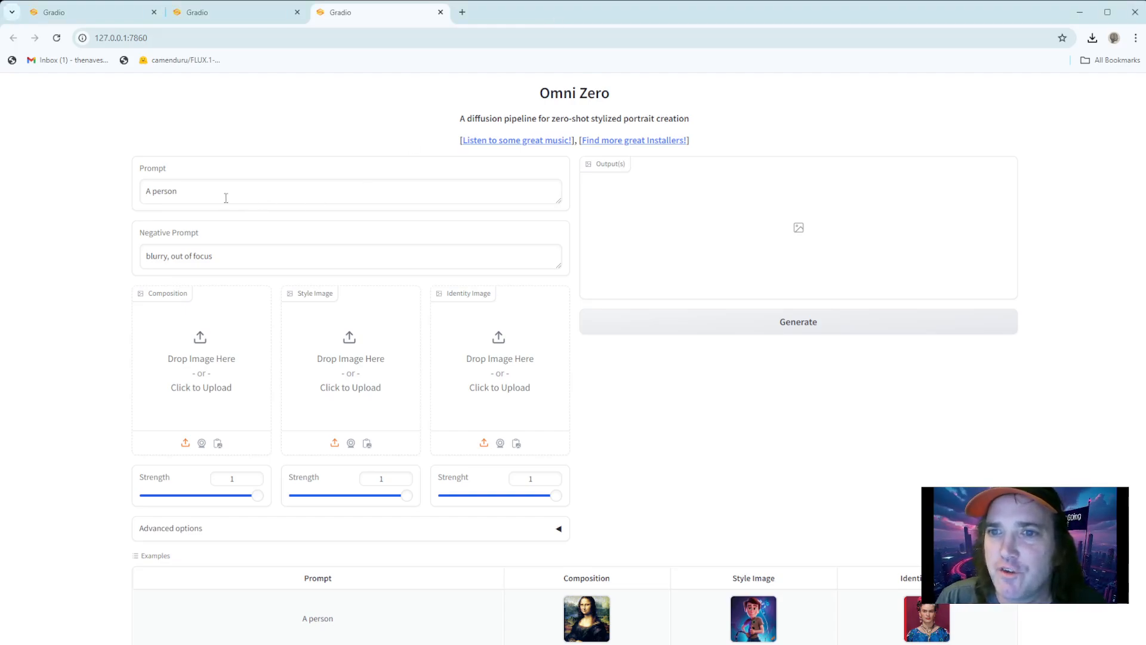
pyautogui.moveTo(226, 197); pyautogui.dragTo(147, 195)
pyautogui.click(62, 10)
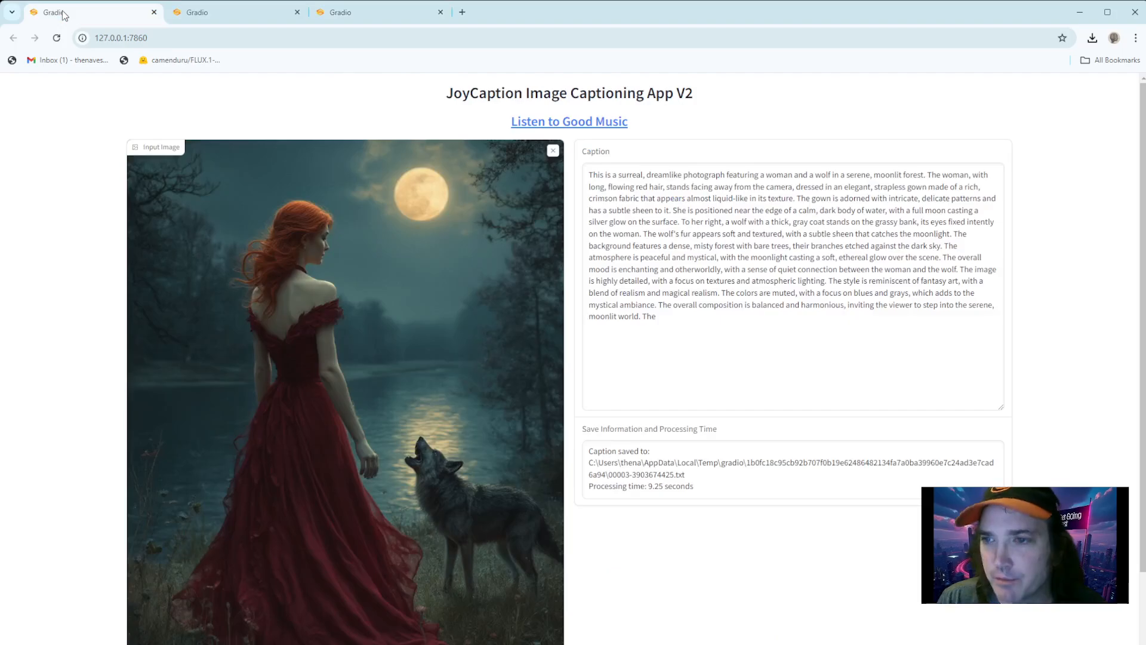
pyautogui.click(377, 18)
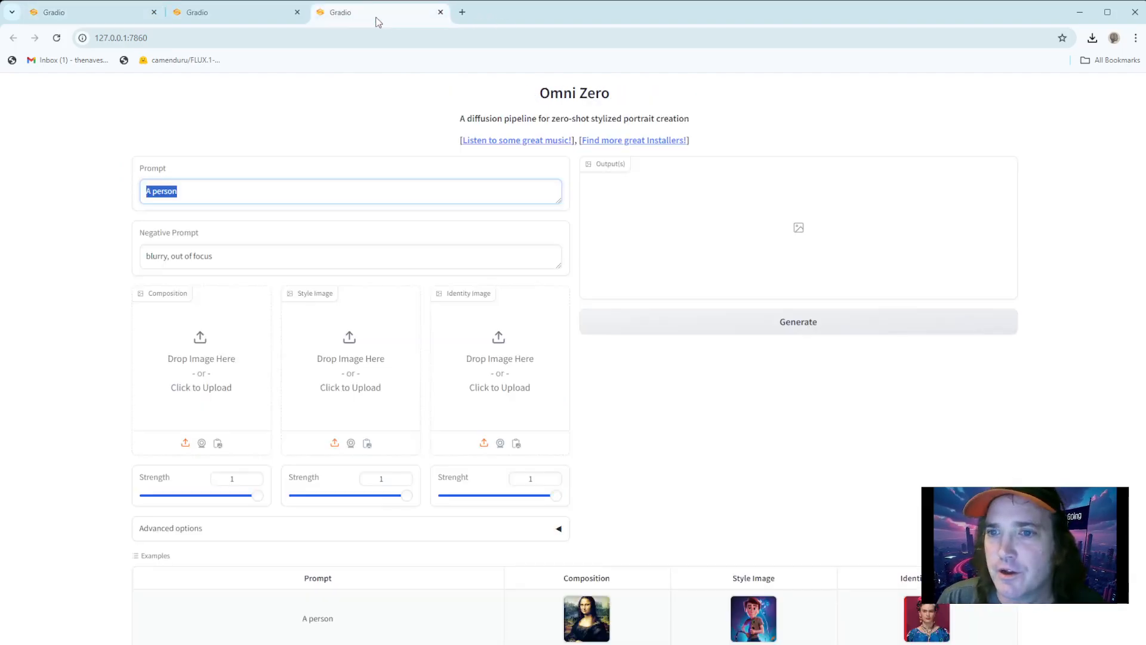
pyautogui.click(297, 12)
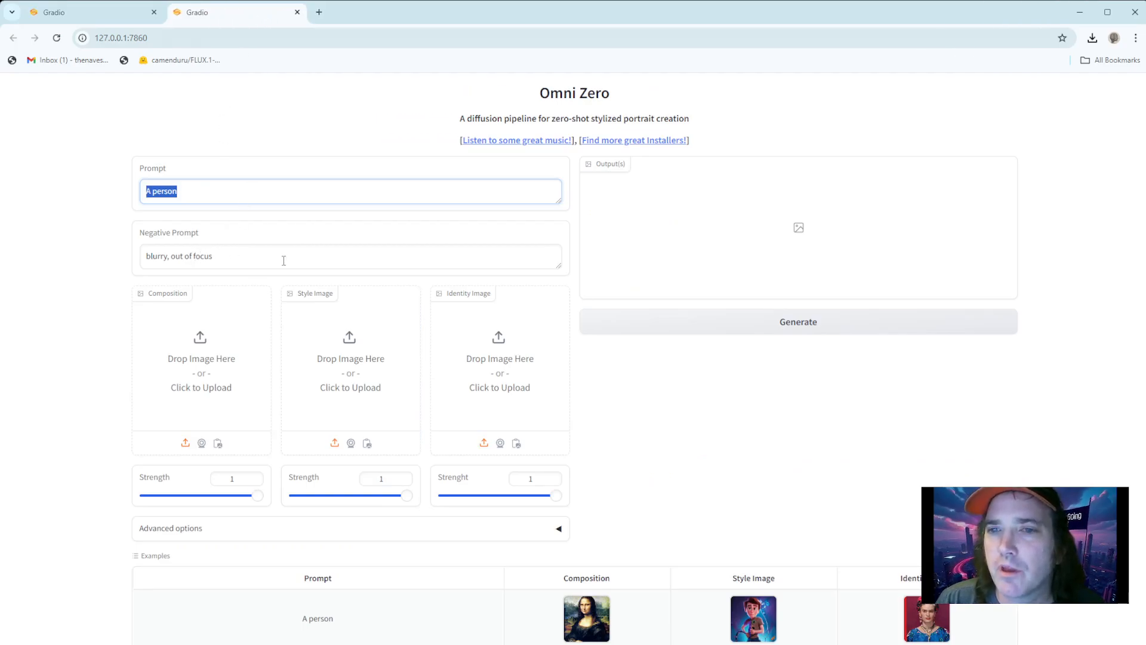
pyautogui.moveTo(283, 260); pyautogui.dragTo(129, 261)
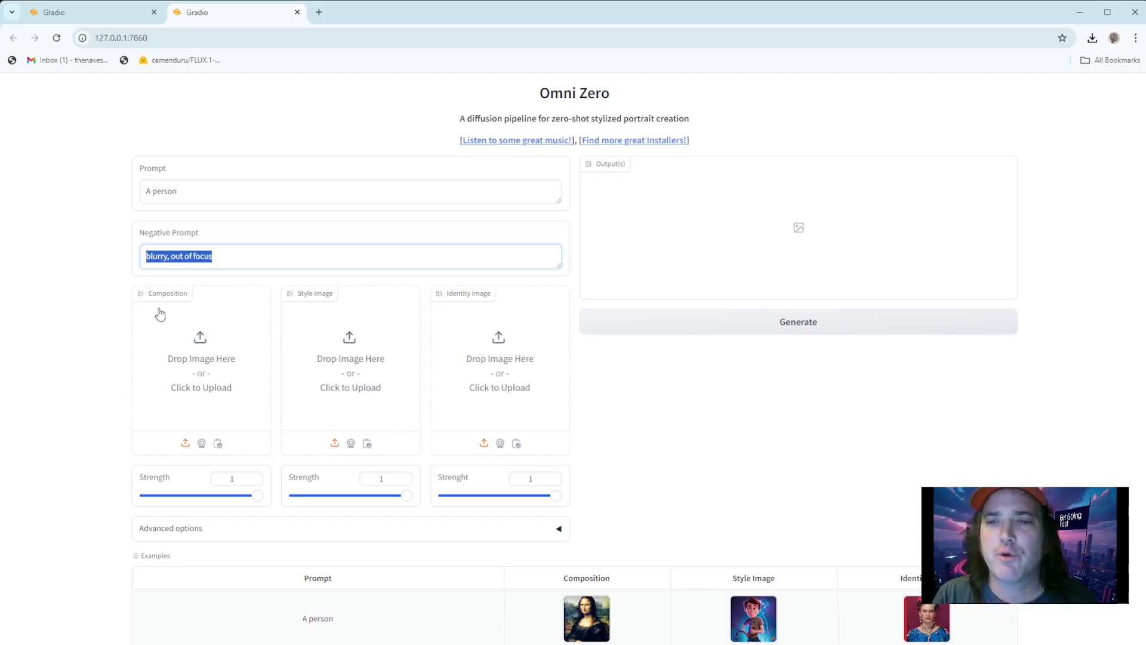
# - Load the woman-and-wolf picture as composition, the rock arch seascape as style image and the pirate woman with a dog as identity image
pyautogui.click(188, 342)
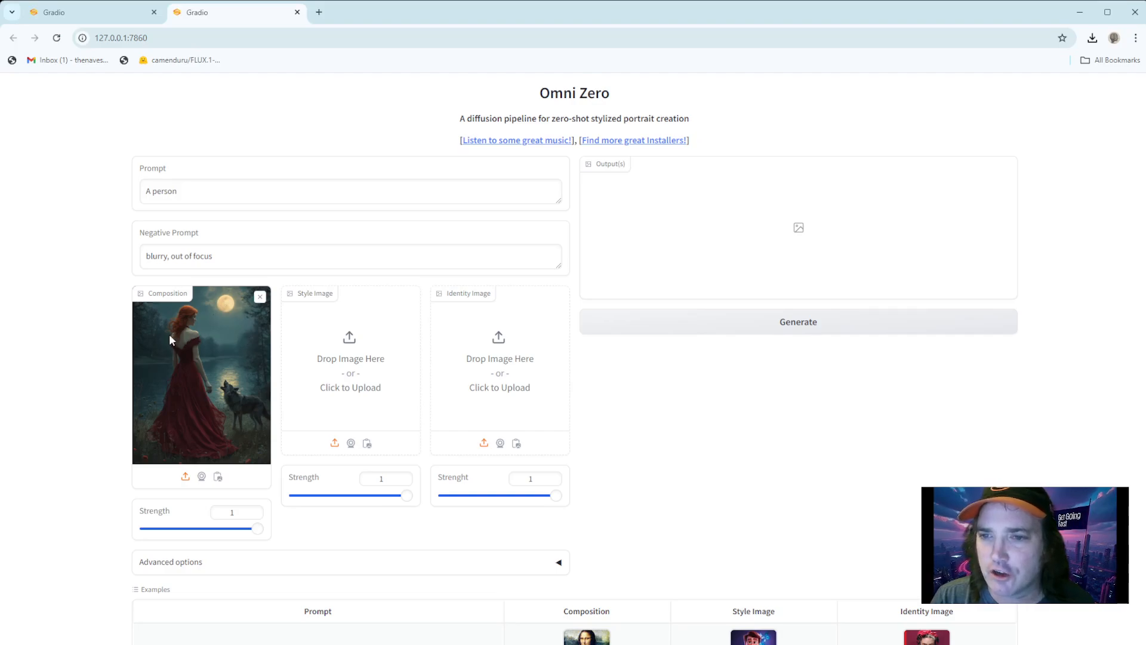
pyautogui.click(346, 362)
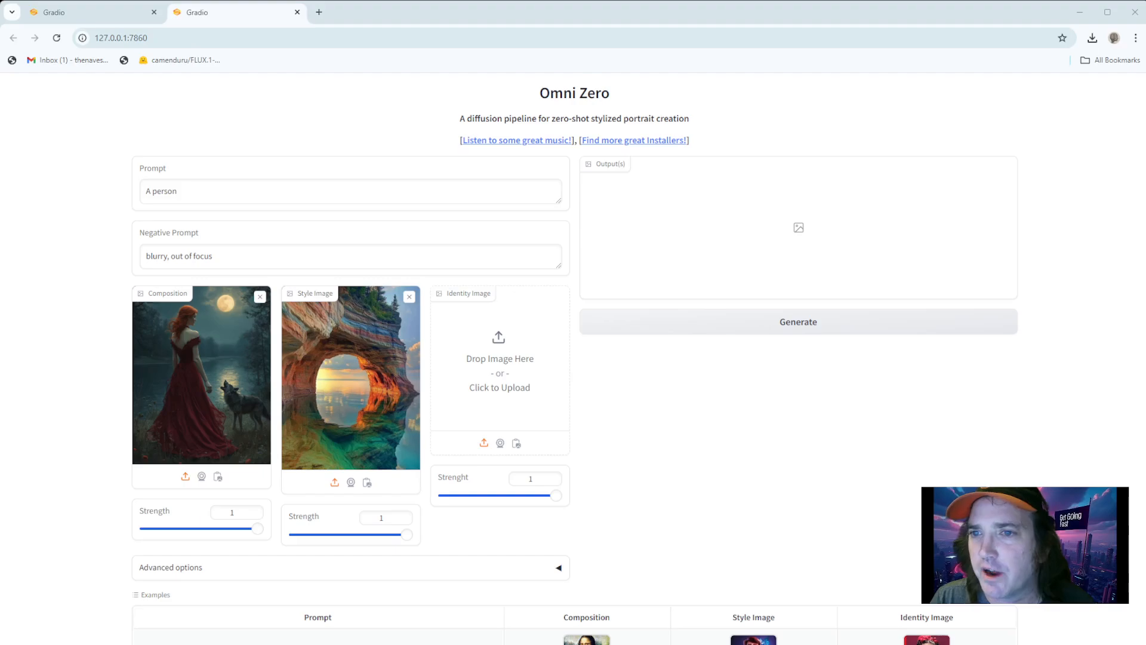
pyautogui.click(652, 509)
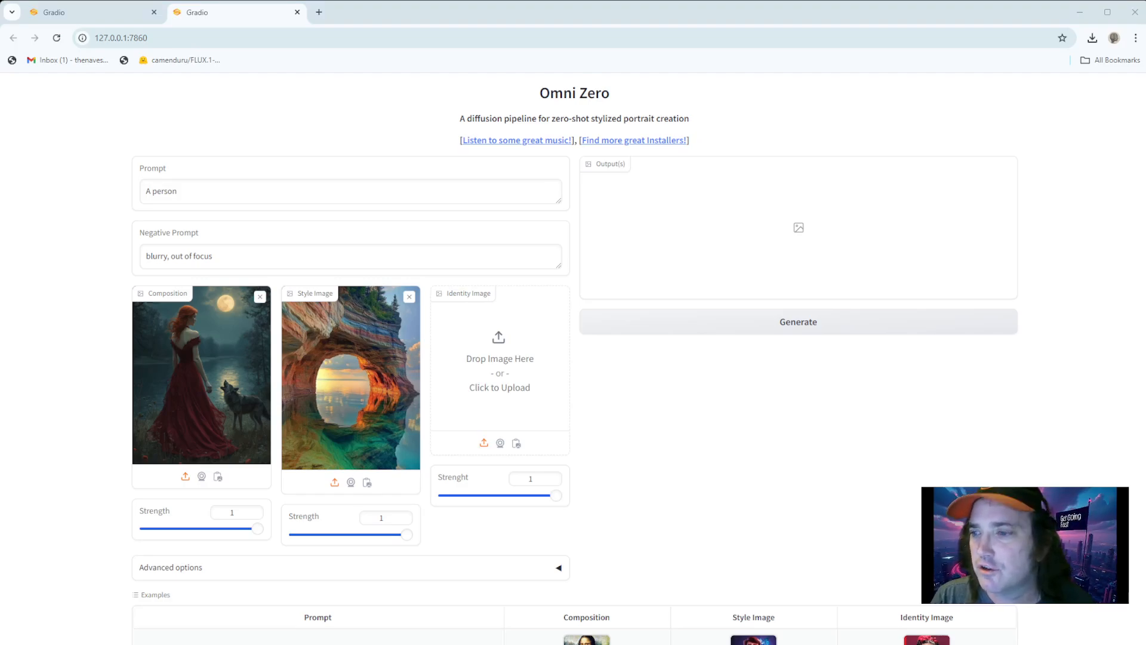
pyautogui.click(558, 298)
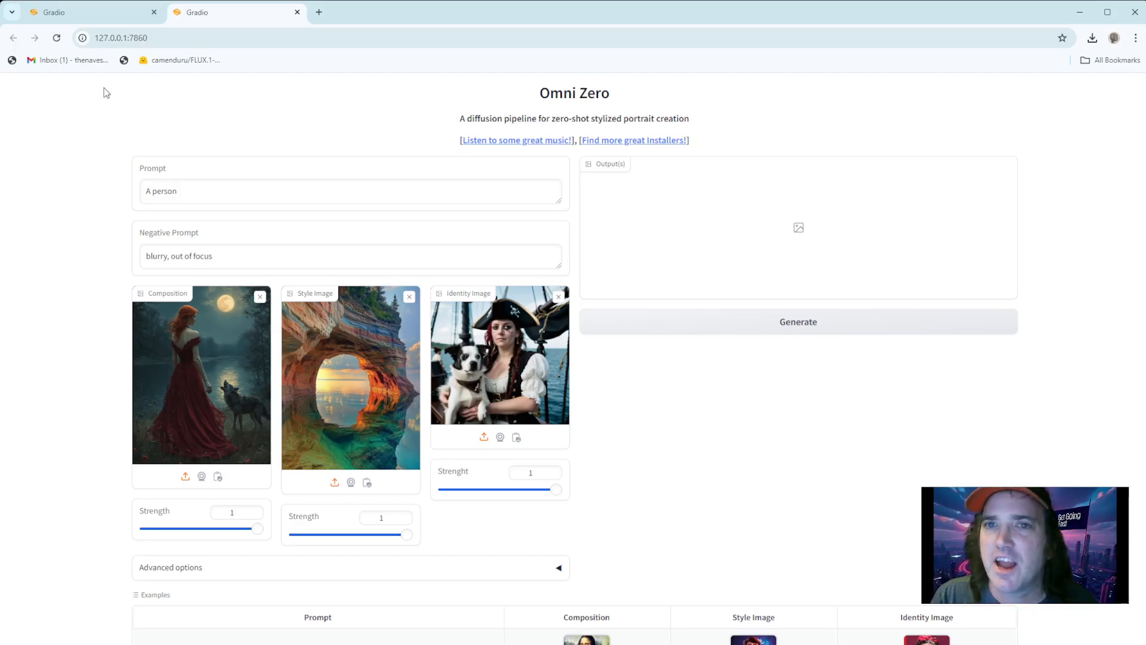
# - Copy the JoyCaption caption from its beginning through "moonlit world.", leaving out the trailing "The"
pyautogui.click(87, 14)
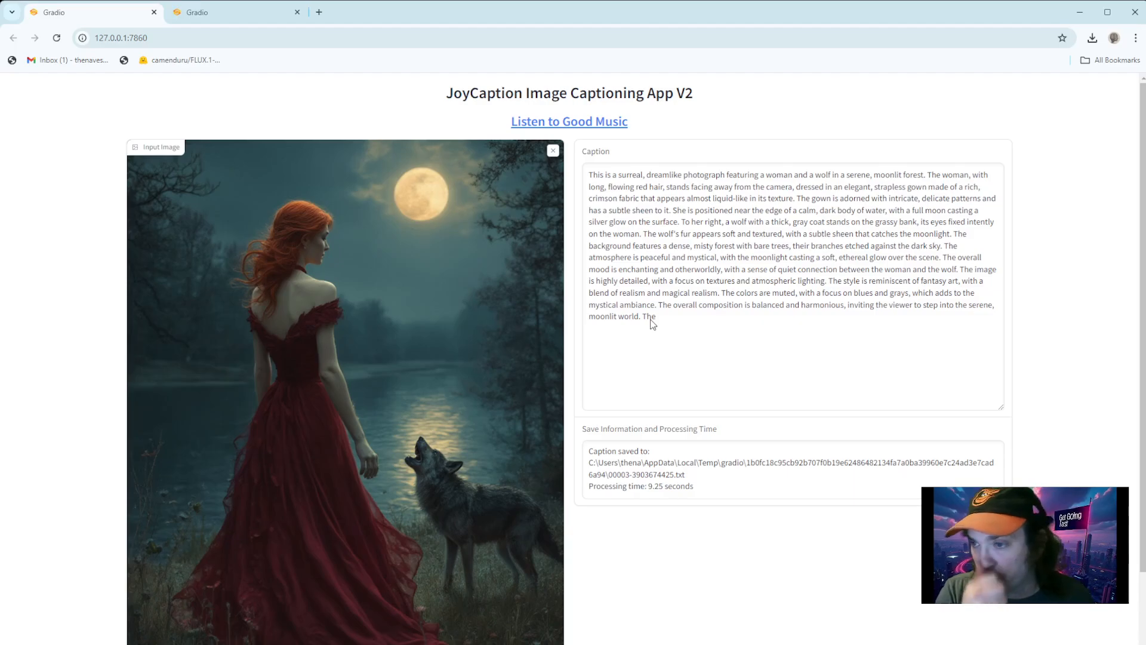
pyautogui.moveTo(642, 317); pyautogui.dragTo(600, 234)
pyautogui.click(725, 272)
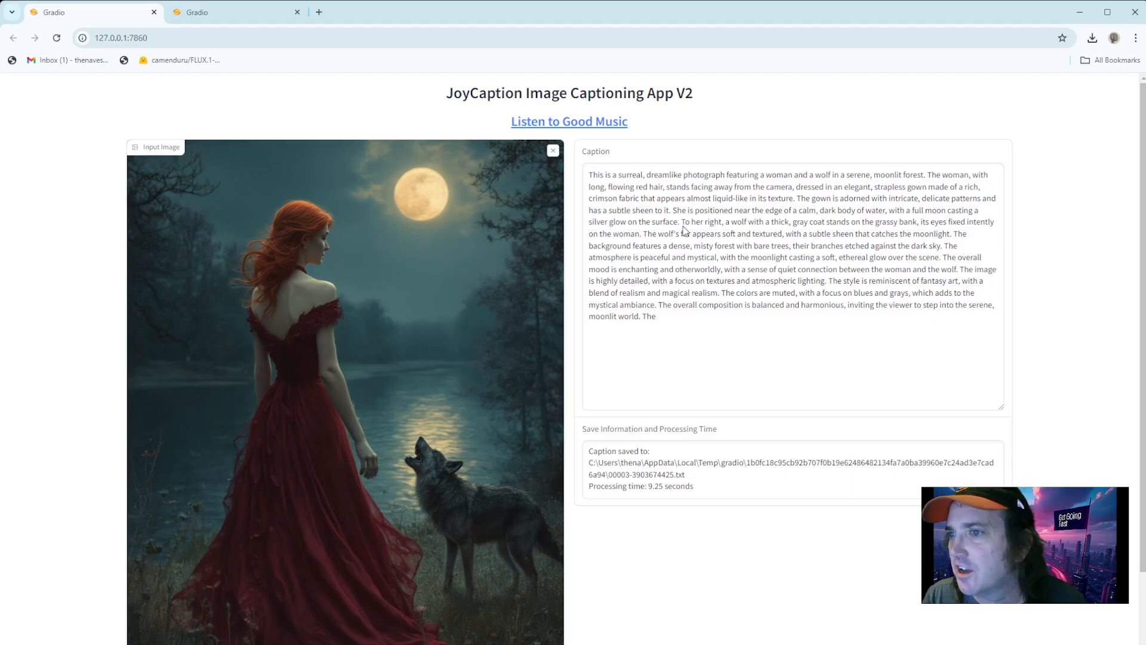
pyautogui.moveTo(681, 224); pyautogui.dragTo(560, 174)
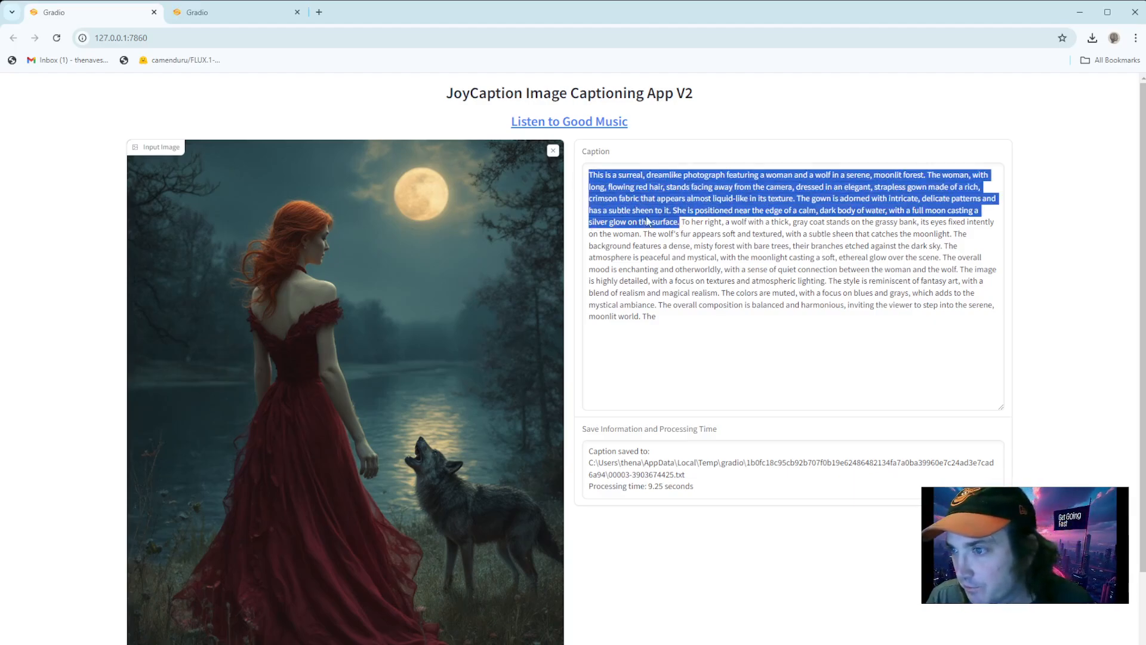
pyautogui.click(640, 320)
pyautogui.moveTo(639, 320); pyautogui.dragTo(587, 173)
pyautogui.hotkey('ctrl', 'c')
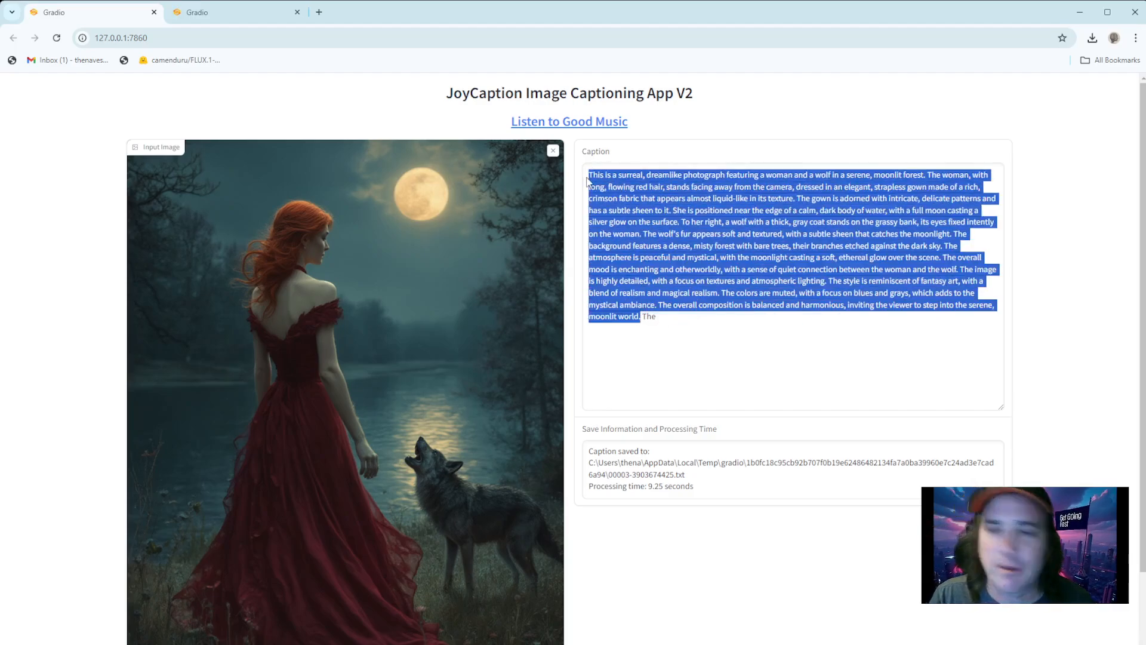
# - Replace the Omni Zero prompt "A person" with the copied caption
pyautogui.click(243, 21)
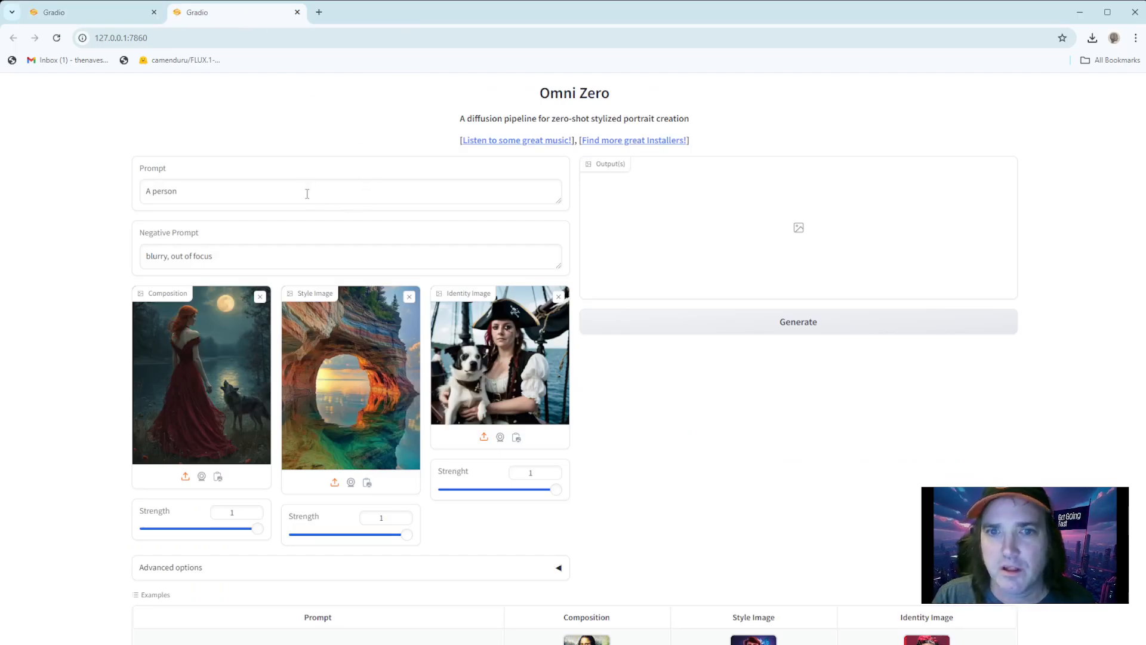
pyautogui.moveTo(281, 190); pyautogui.dragTo(82, 188)
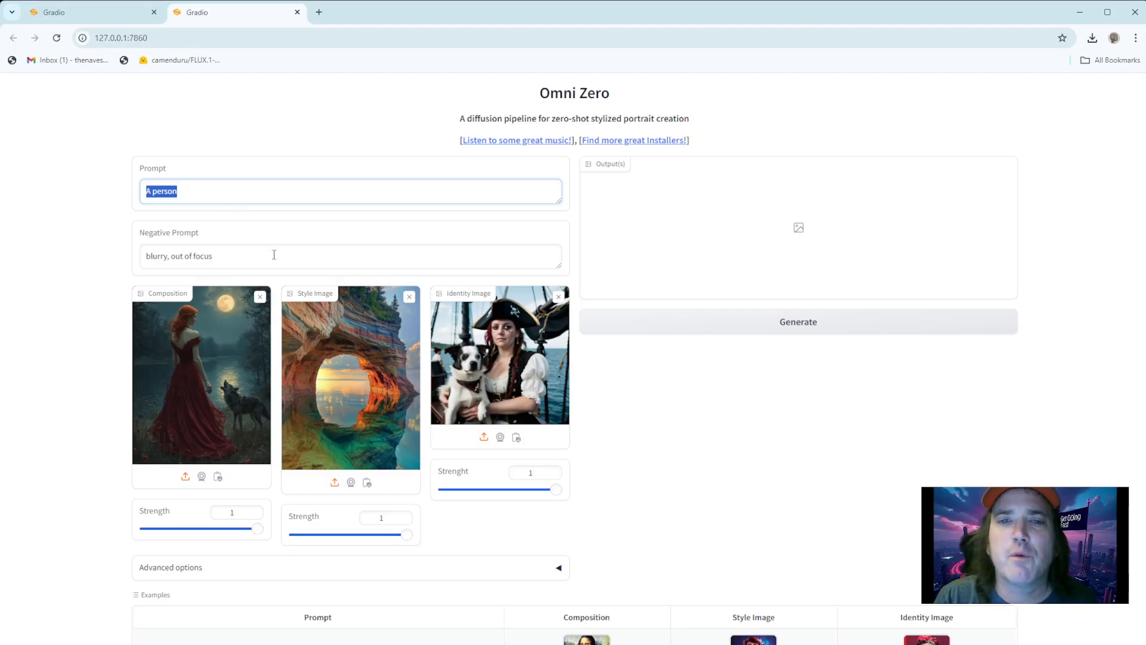
pyautogui.hotkey('ctrl', 'v')
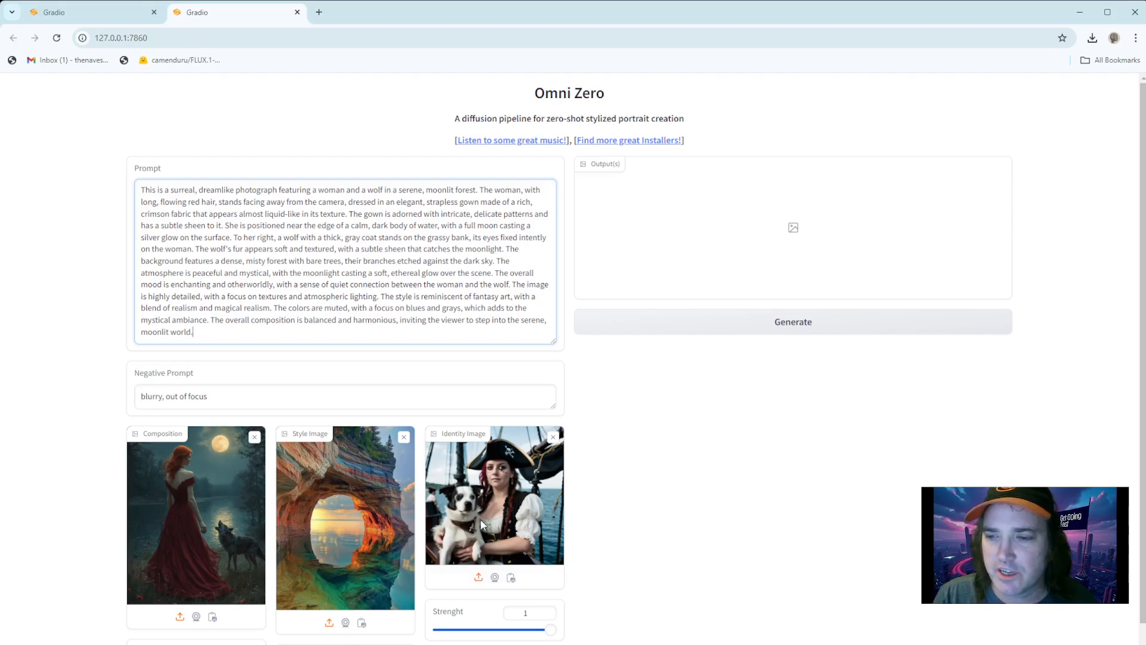
# - Generate the image from the pasted prompt and three reference images, and enlarge the output
pyautogui.scroll(-2, 179, 511)
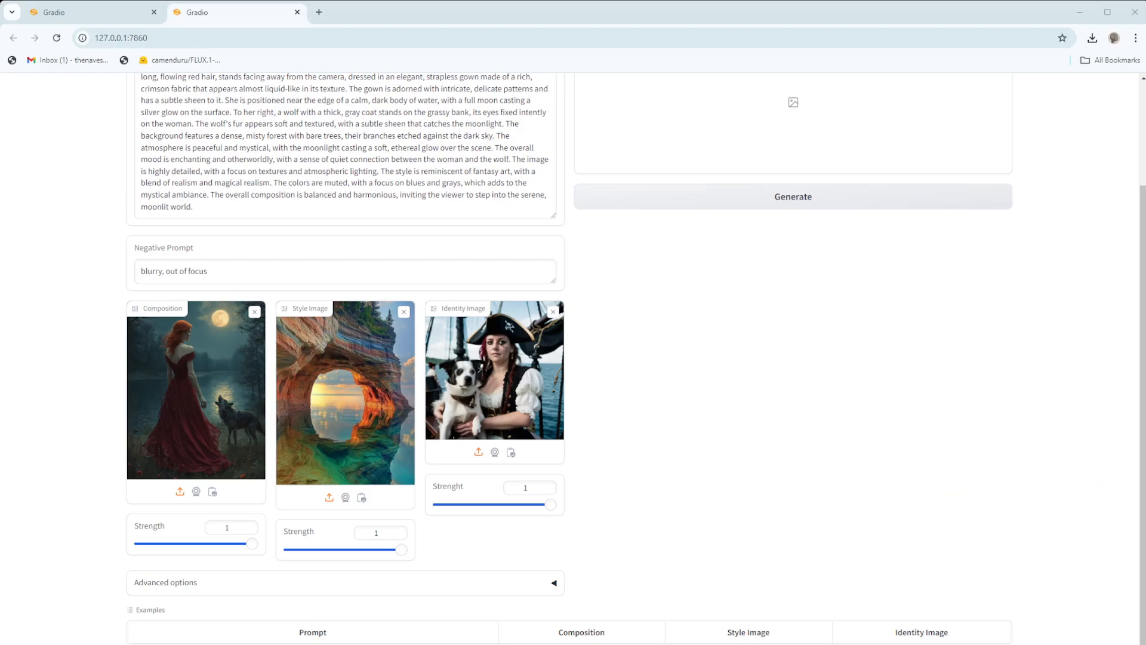
pyautogui.scroll(2, 573, 358)
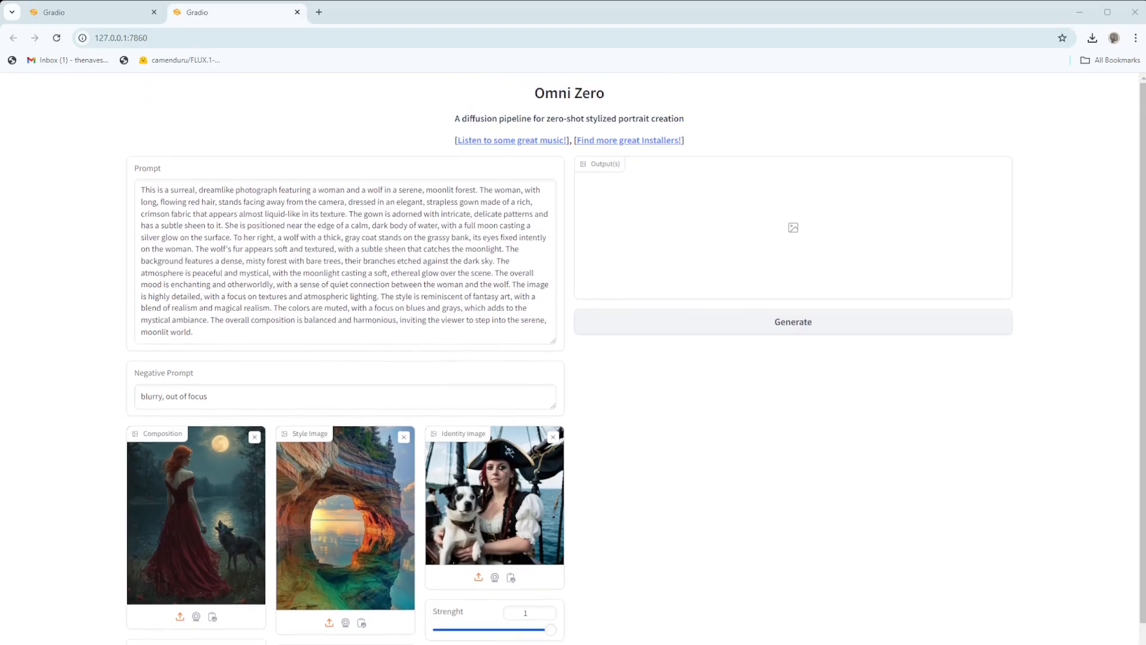
pyautogui.click(739, 327)
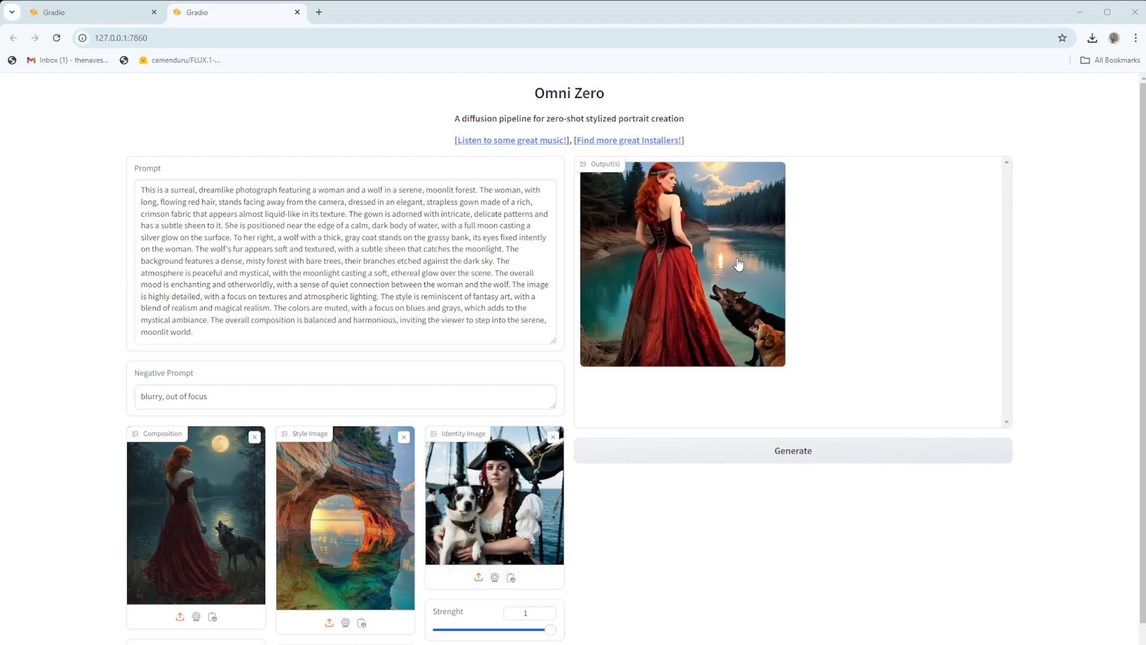
pyautogui.click(738, 264)
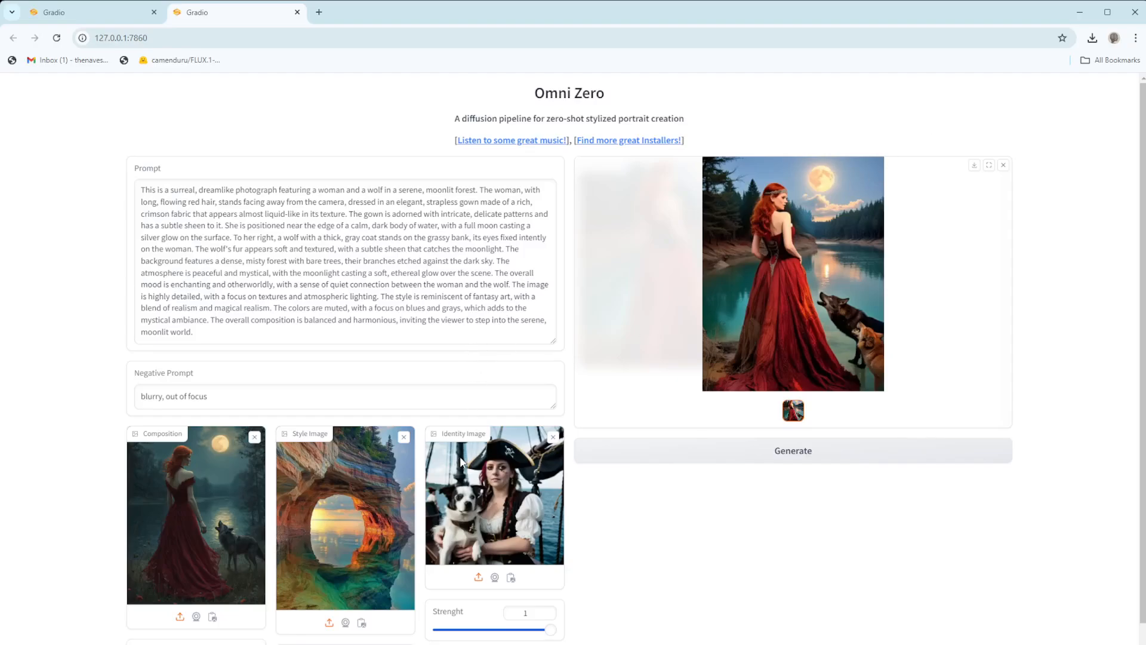
# - Regenerate with the horse rider in a field as the style image, and enlarge the new output
pyautogui.click(403, 436)
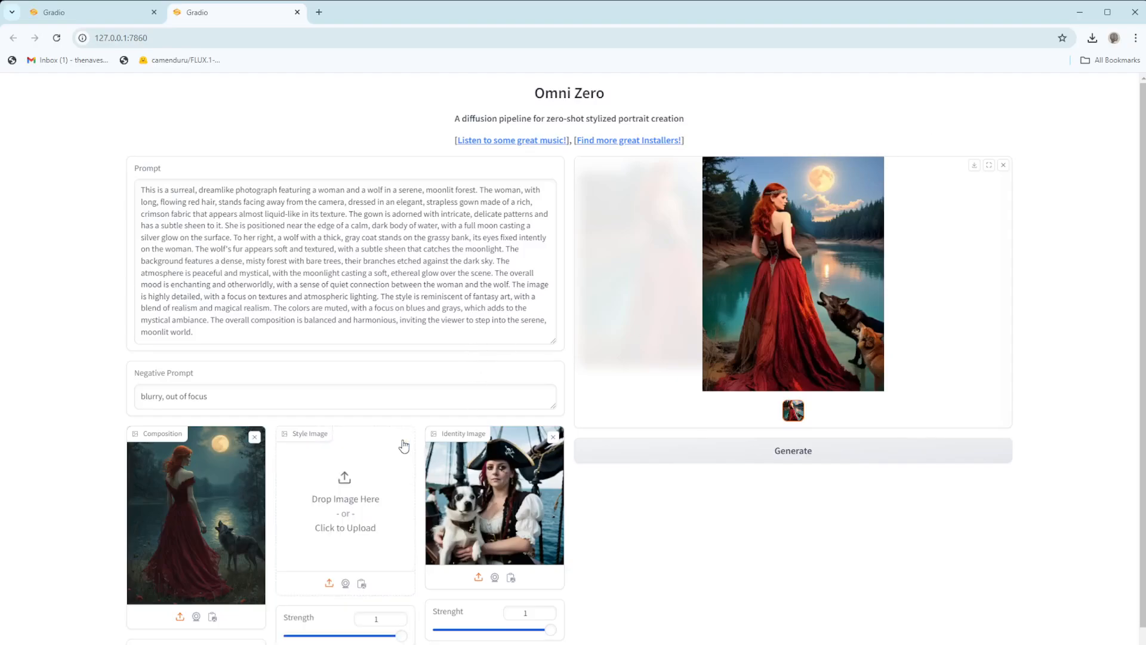
pyautogui.click(341, 486)
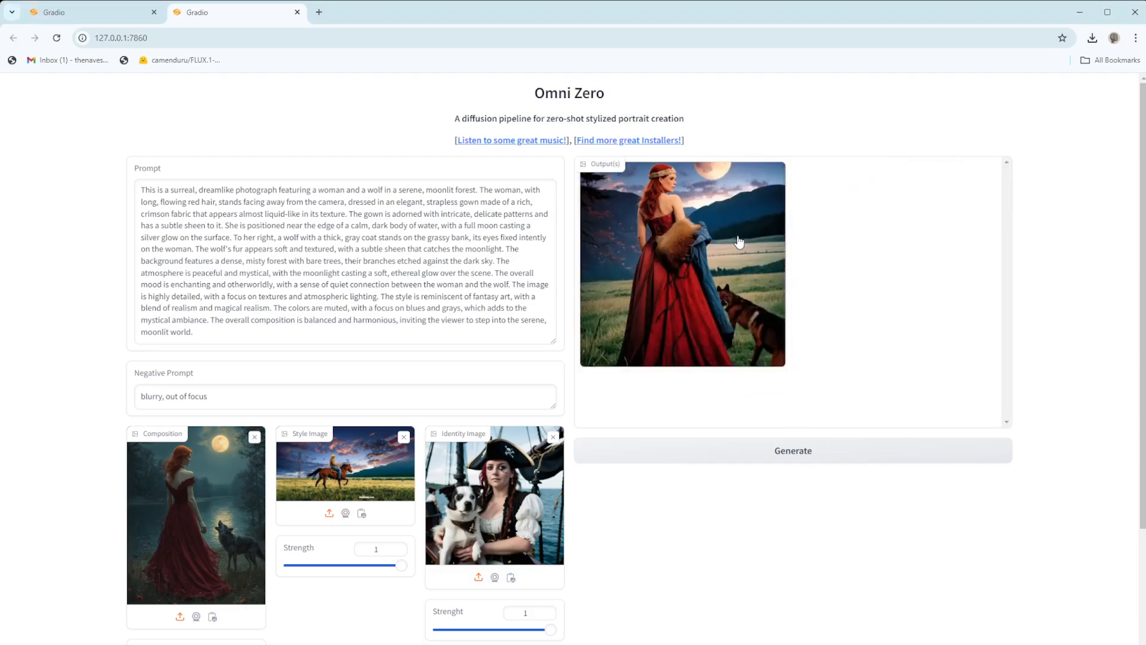
pyautogui.click(661, 215)
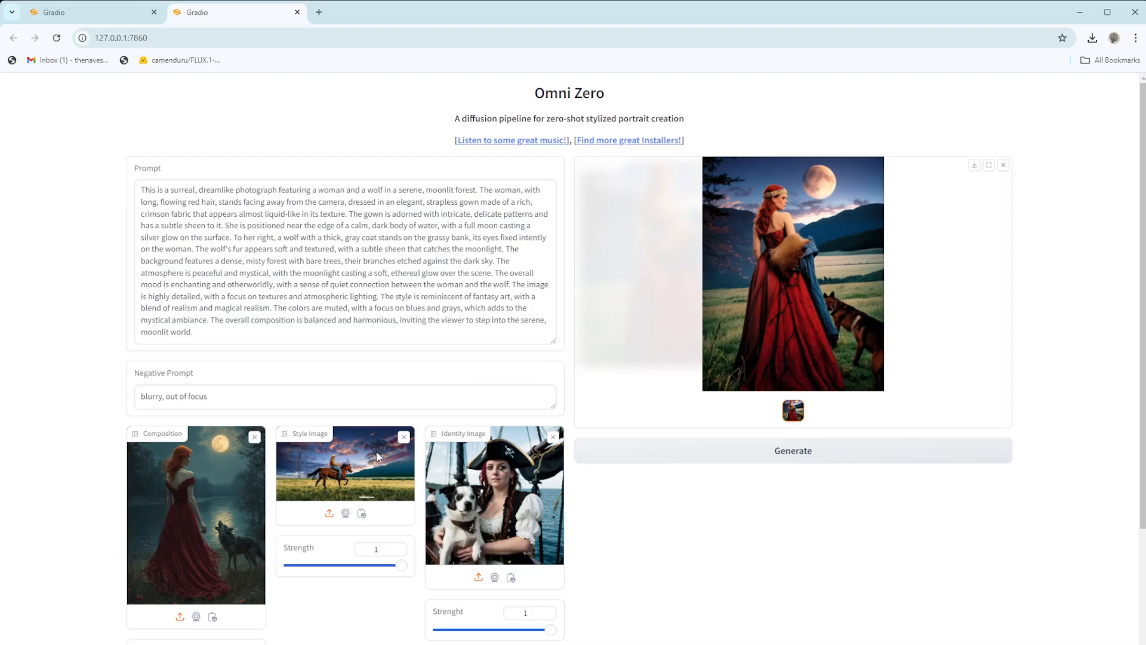
pyautogui.scroll(-1, 385, 481)
pyautogui.scroll(-2, 385, 481)
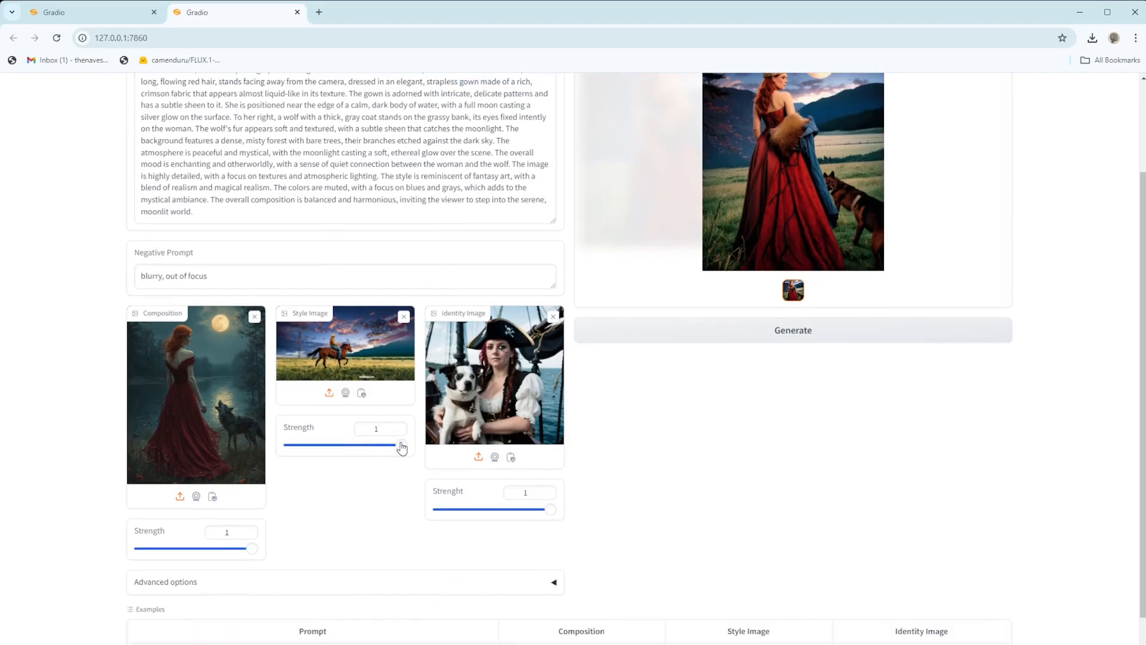
pyautogui.moveTo(401, 446)
pyautogui.mouseDown()
pyautogui.moveTo(387, 448)
pyautogui.moveTo(402, 450)
pyautogui.mouseUp()
pyautogui.scroll(-1, 409, 463)
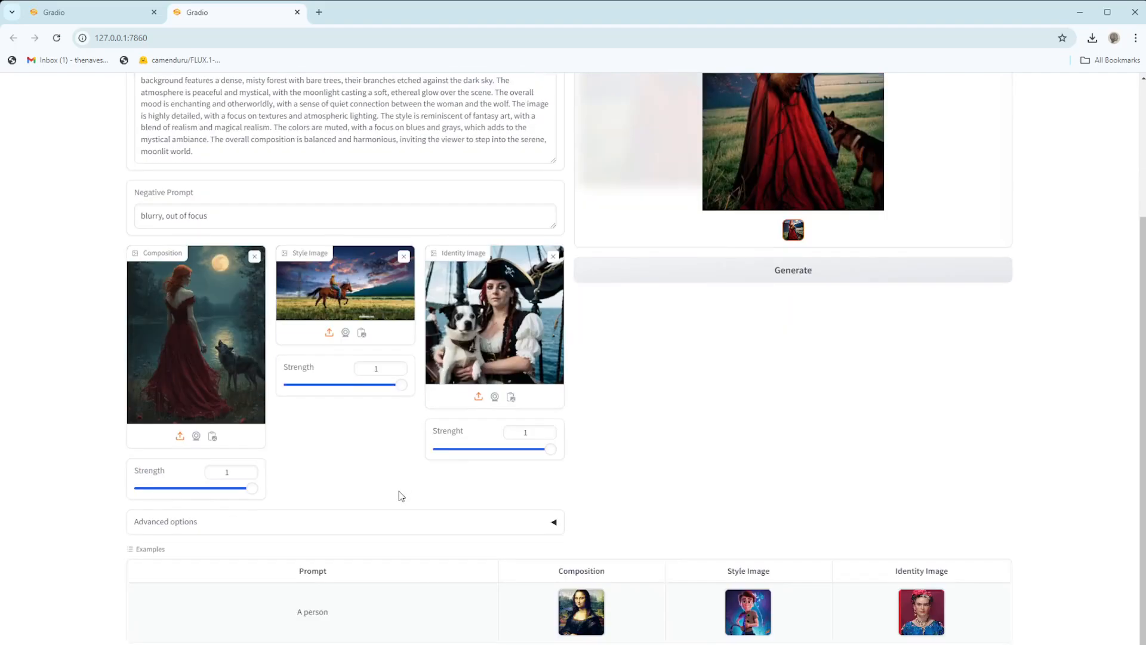
# - Regenerate with the illustrated head and brain as the style image, and enlarge the new output
pyautogui.scroll(3, 418, 476)
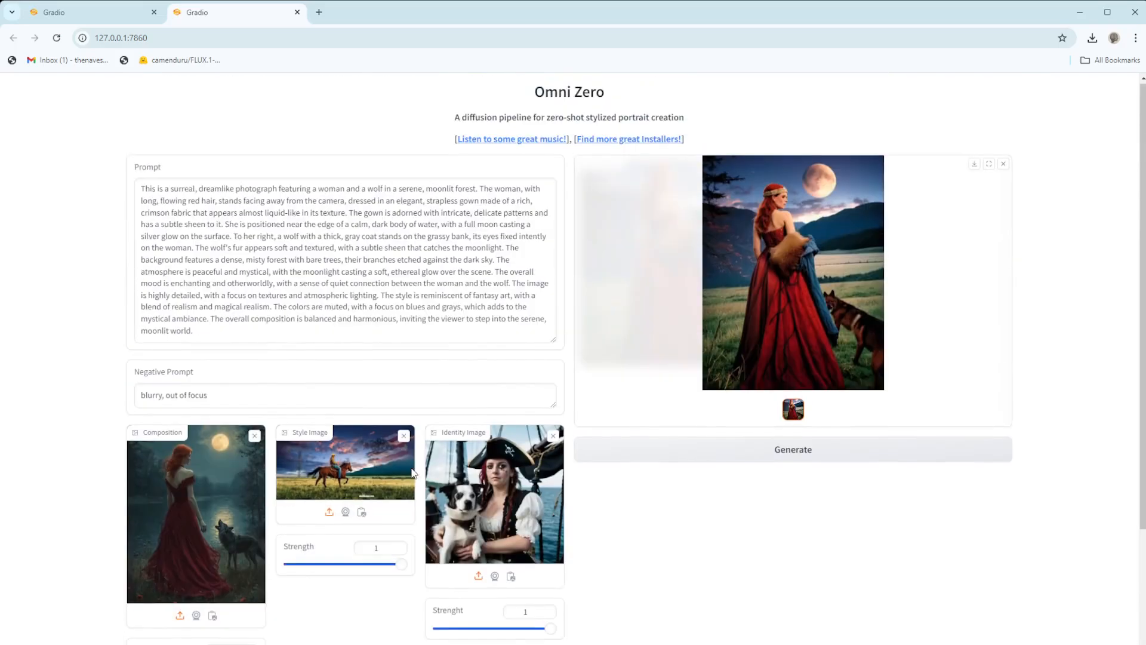
pyautogui.click(403, 438)
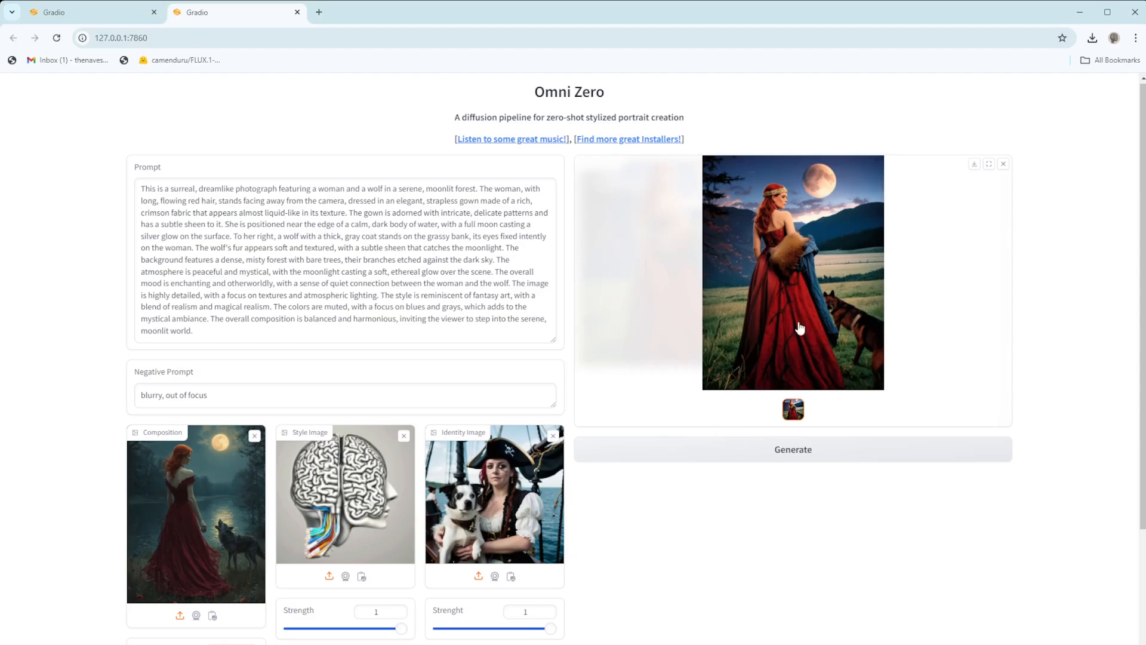
pyautogui.click(1003, 169)
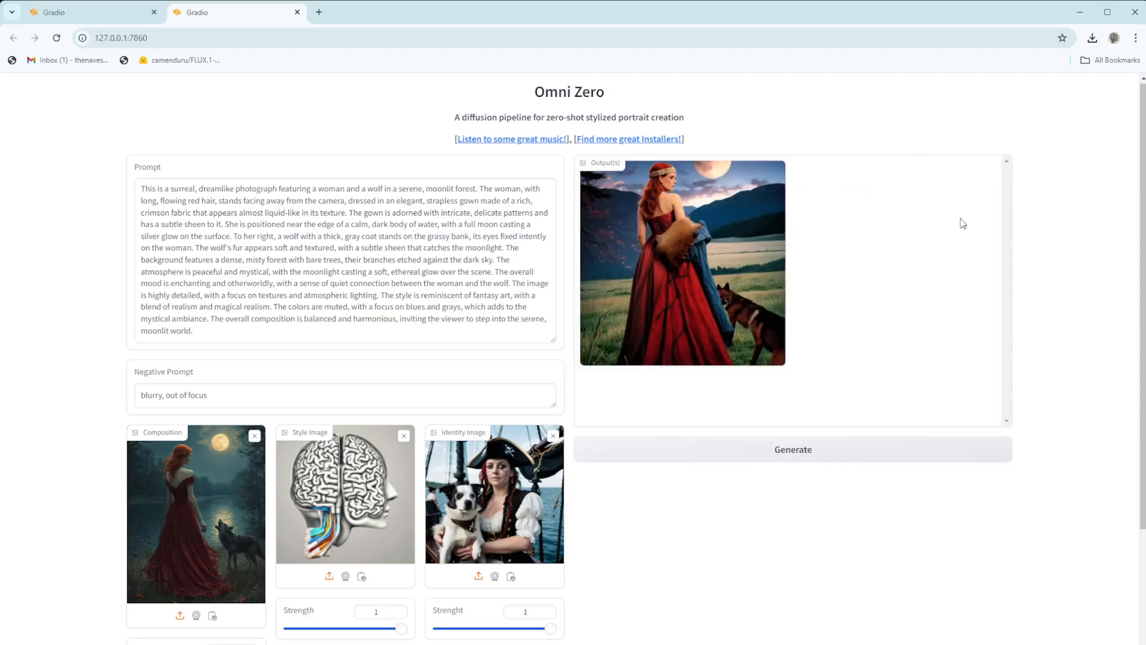
pyautogui.click(789, 452)
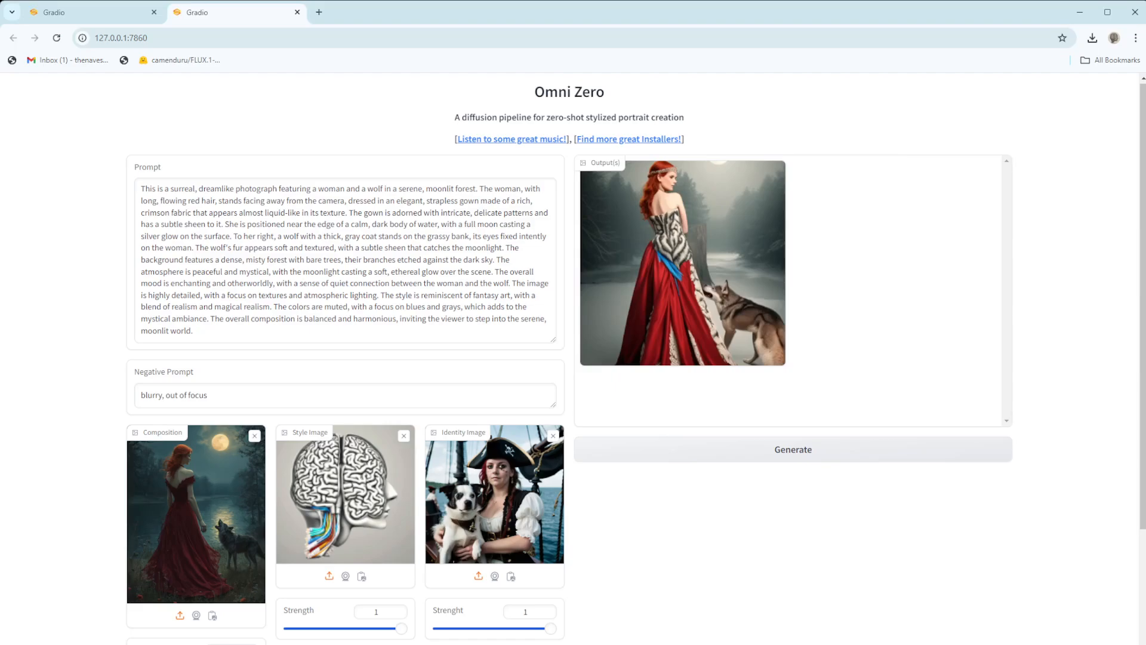
pyautogui.click(602, 344)
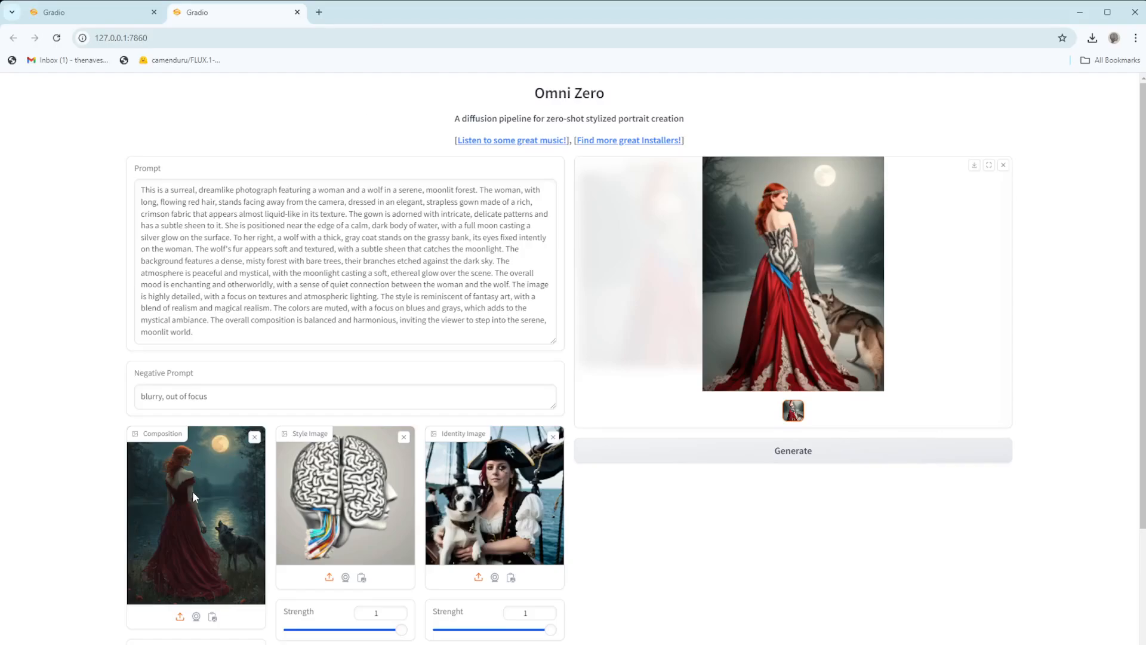
# - Replace the composition image with the red-haired woman in a cowboy hat and the style image with the psychedelic swirl pattern
pyautogui.click(254, 437)
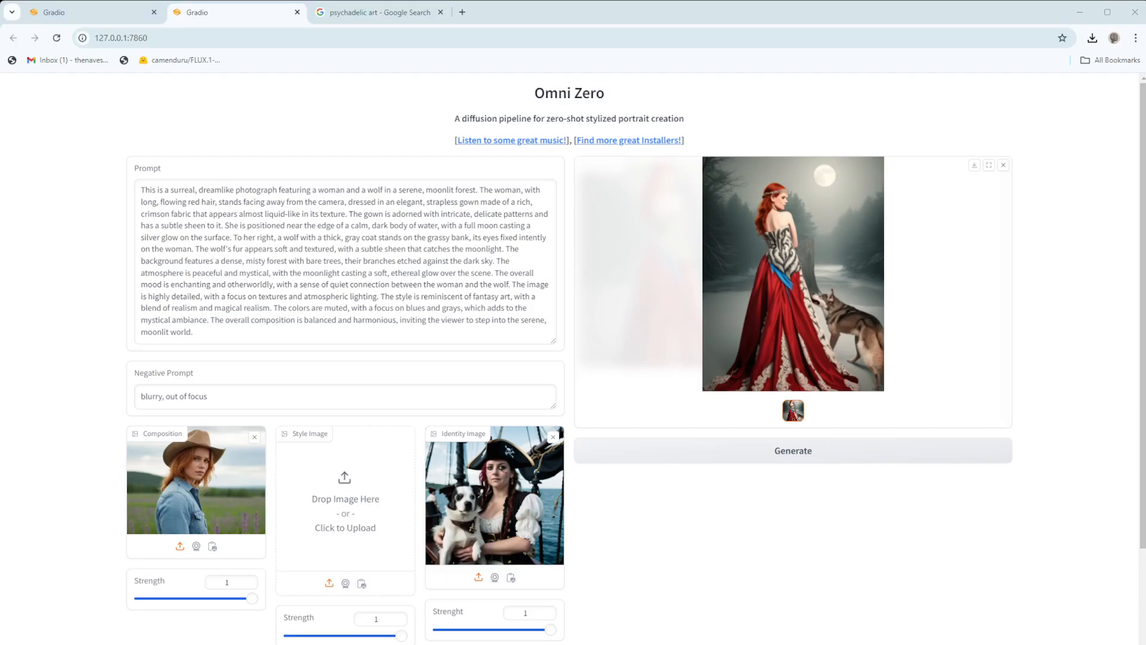
pyautogui.click(656, 517)
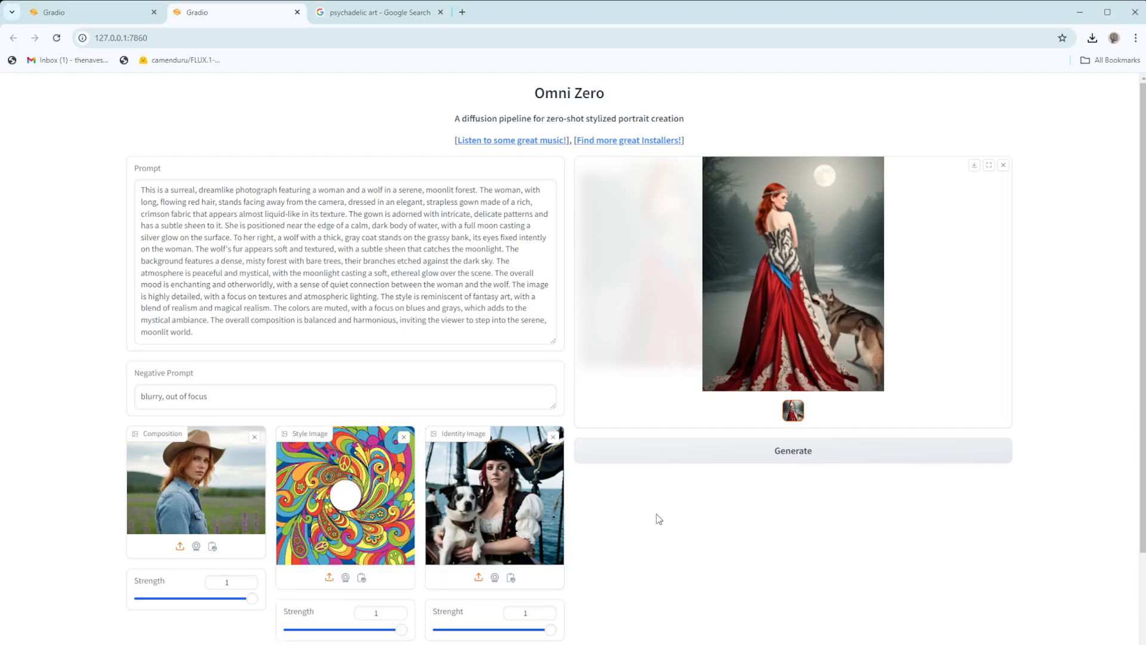
# - Replace the identity image with the portrait of the smiling man in a black cap with a red brim
pyautogui.click(554, 438)
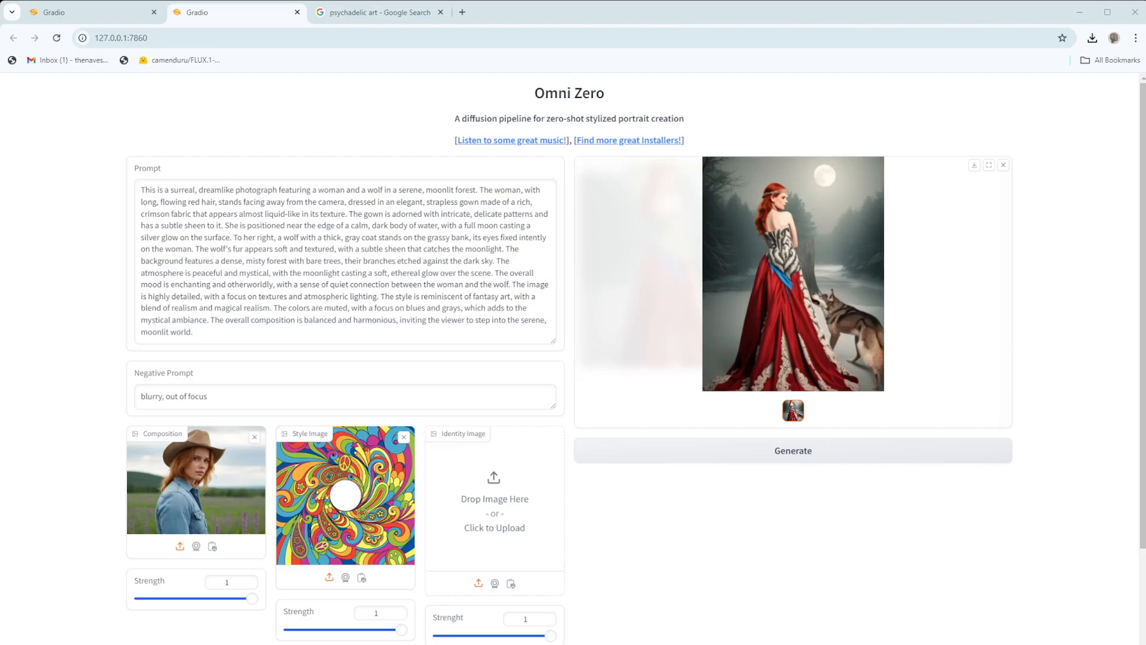
pyautogui.click(468, 438)
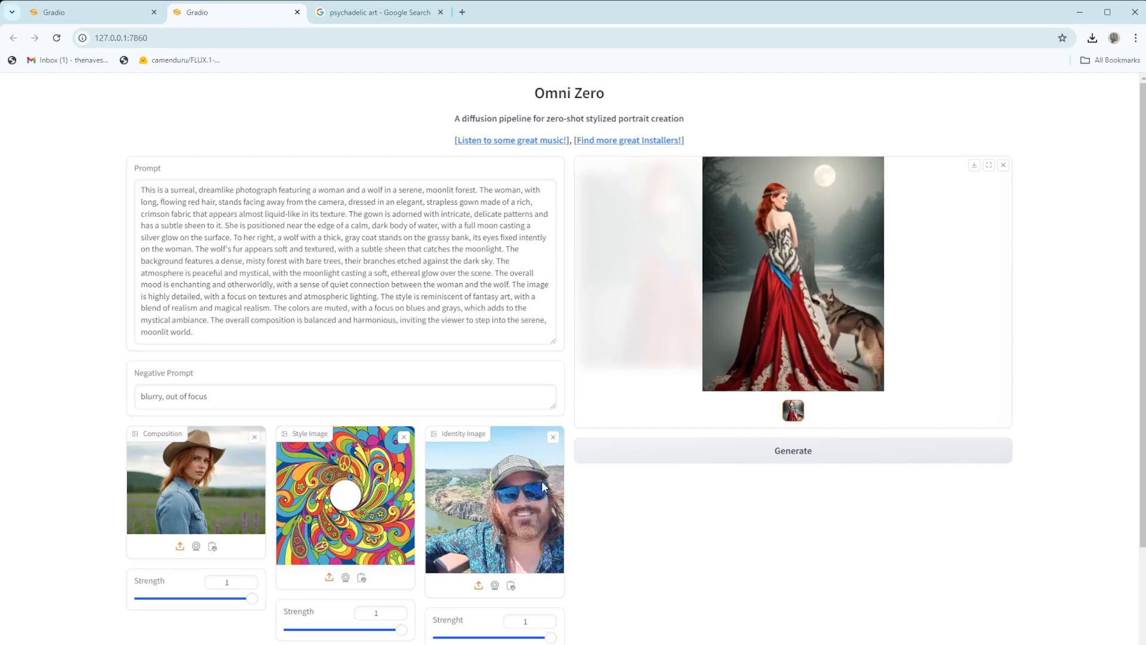
pyautogui.click(553, 437)
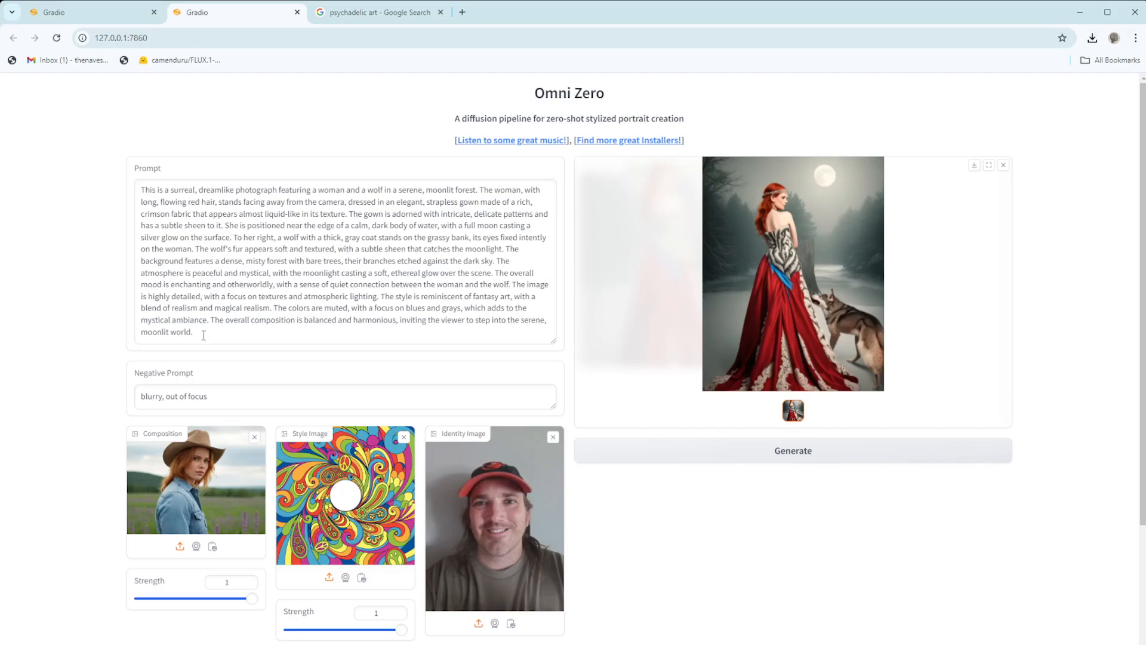
# - Replace the prompt with "A cowboy standing in a field looking at the camera. He is standing in a side-pose. He is wearing a cowboy hat"
pyautogui.moveTo(202, 333); pyautogui.dragTo(143, 186)
pyautogui.press('BackSpace')
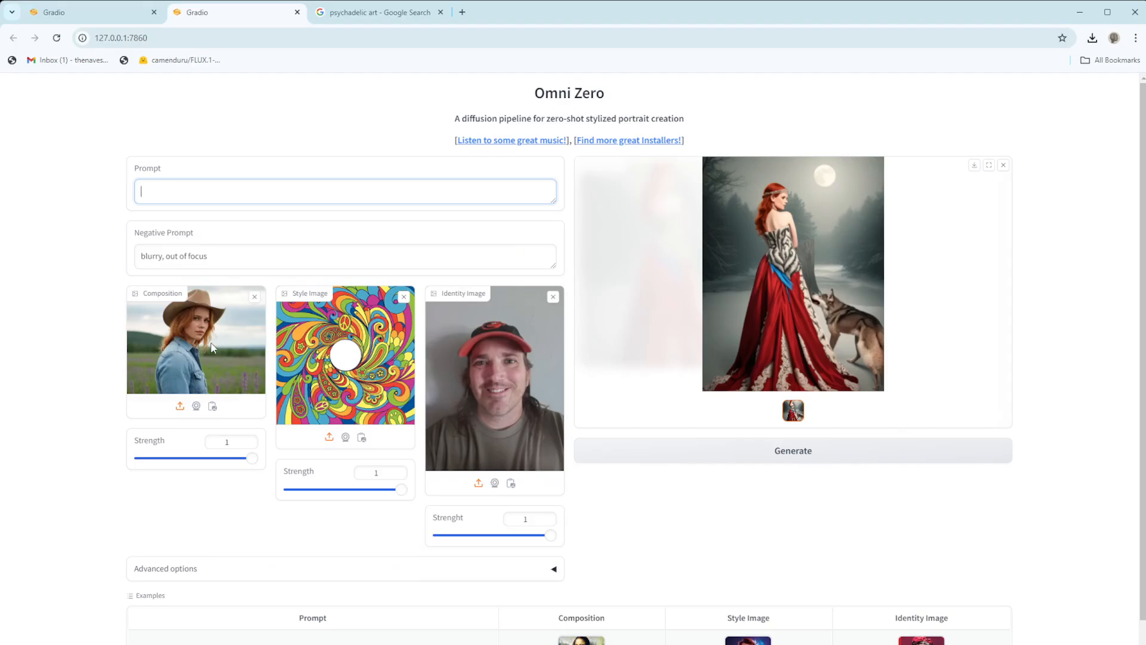
pyautogui.write('A cowbp')
pyautogui.press('BackSpace')
pyautogui.write('oy')
pyautogui.press('BackSpace')
pyautogui.write('y standing in a fl')
pyautogui.write('el')
pyautogui.press('BackSpace')
pyautogui.write('d looking at the camera. ')
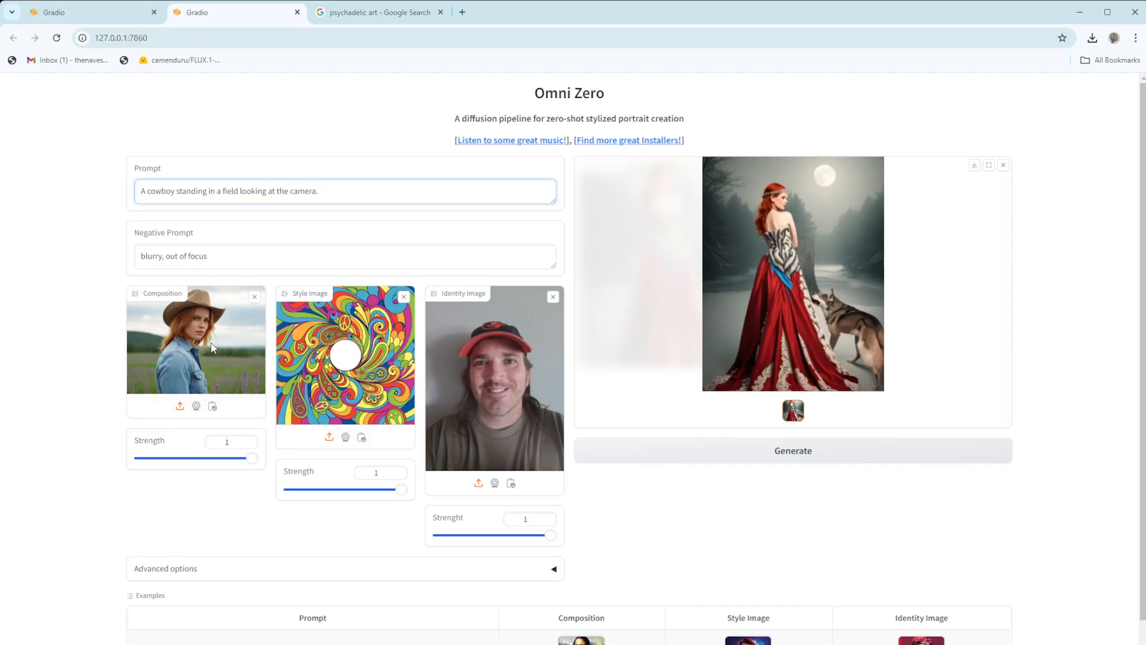
pyautogui.write('He is standing in a side-pose. He is wearing a cowboy hat')
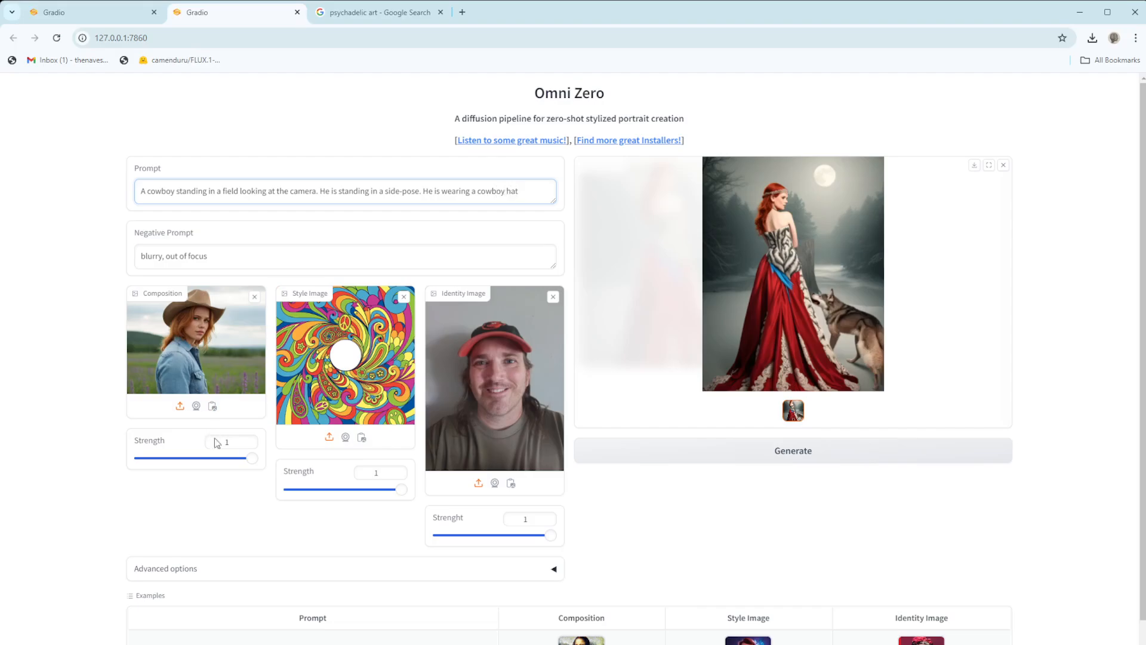
# - Generate the cowboy portrait from the new prompt and three reference images, and enlarge the output
pyautogui.click(627, 458)
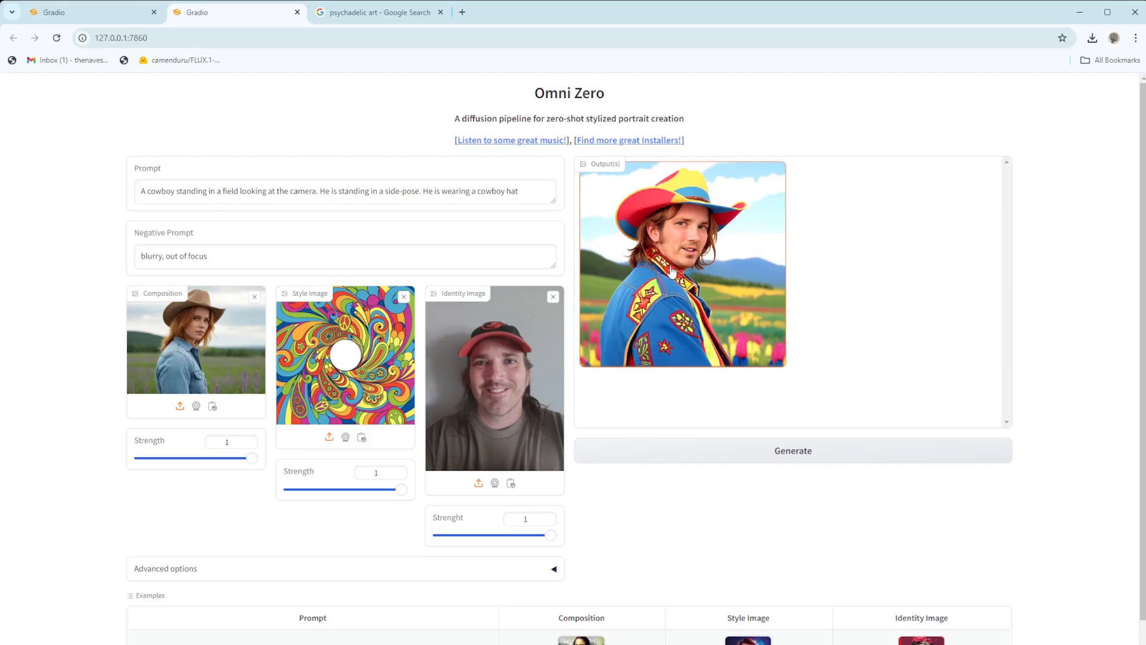
pyautogui.click(715, 232)
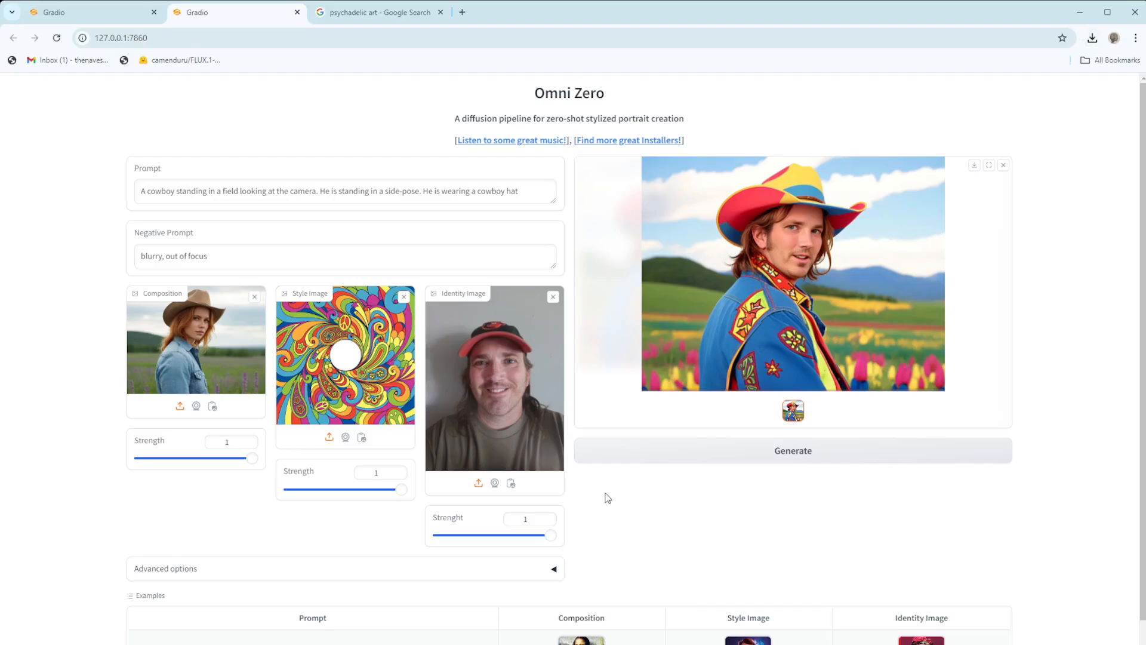
# - Expand the advanced options and load the canyon selfie with cap and sunglasses as the base image
pyautogui.scroll(-1, 337, 486)
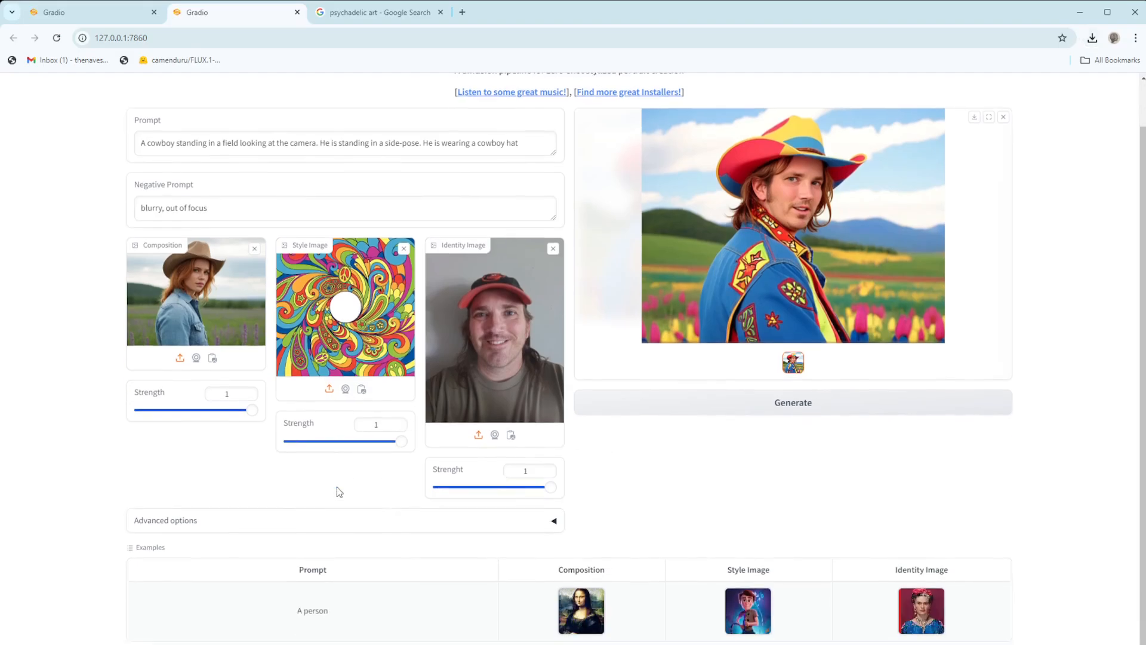
pyautogui.click(554, 521)
pyautogui.scroll(-2, 522, 517)
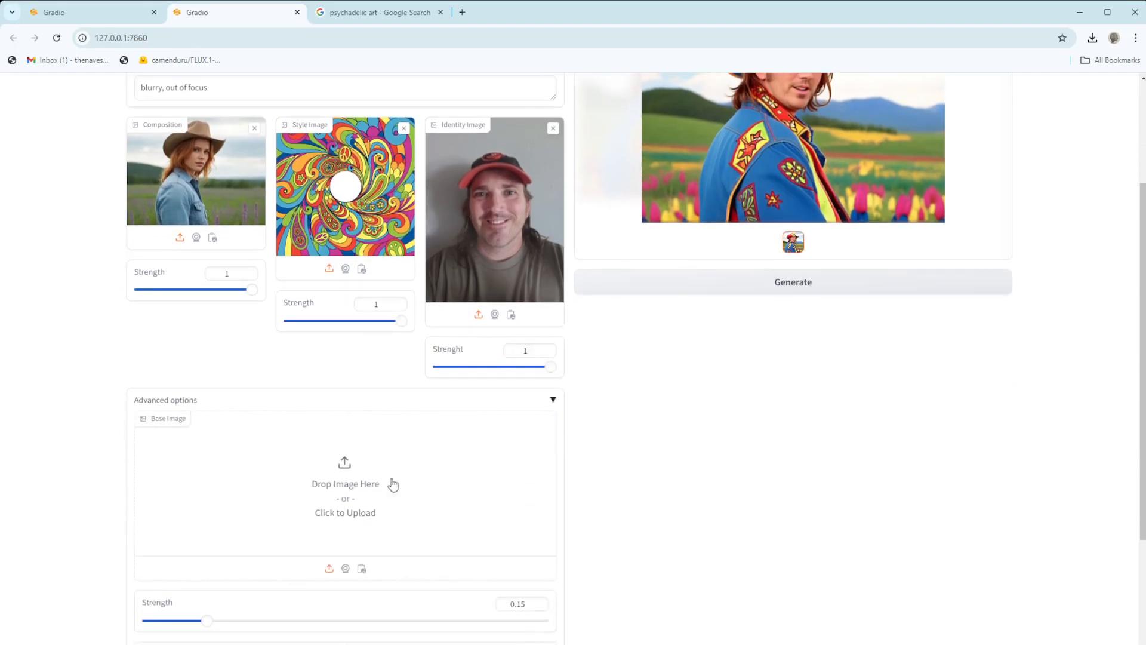
pyautogui.scroll(1, 353, 474)
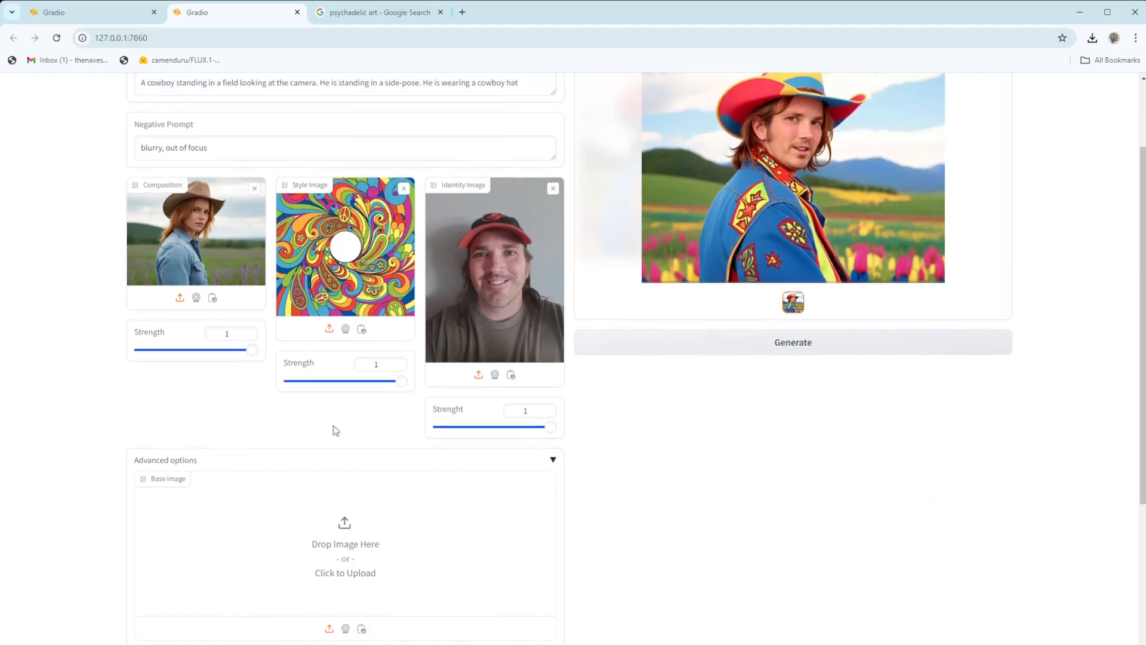
pyautogui.click(340, 524)
pyautogui.scroll(-4, 503, 513)
pyautogui.scroll(4, 523, 503)
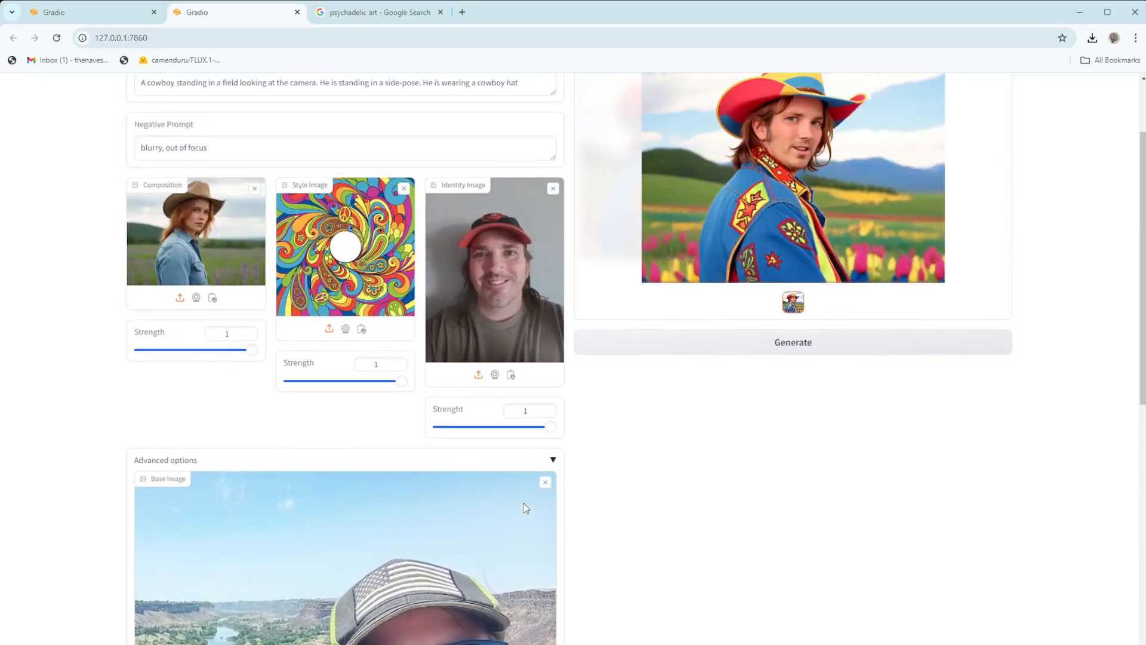
pyautogui.scroll(-4, 525, 508)
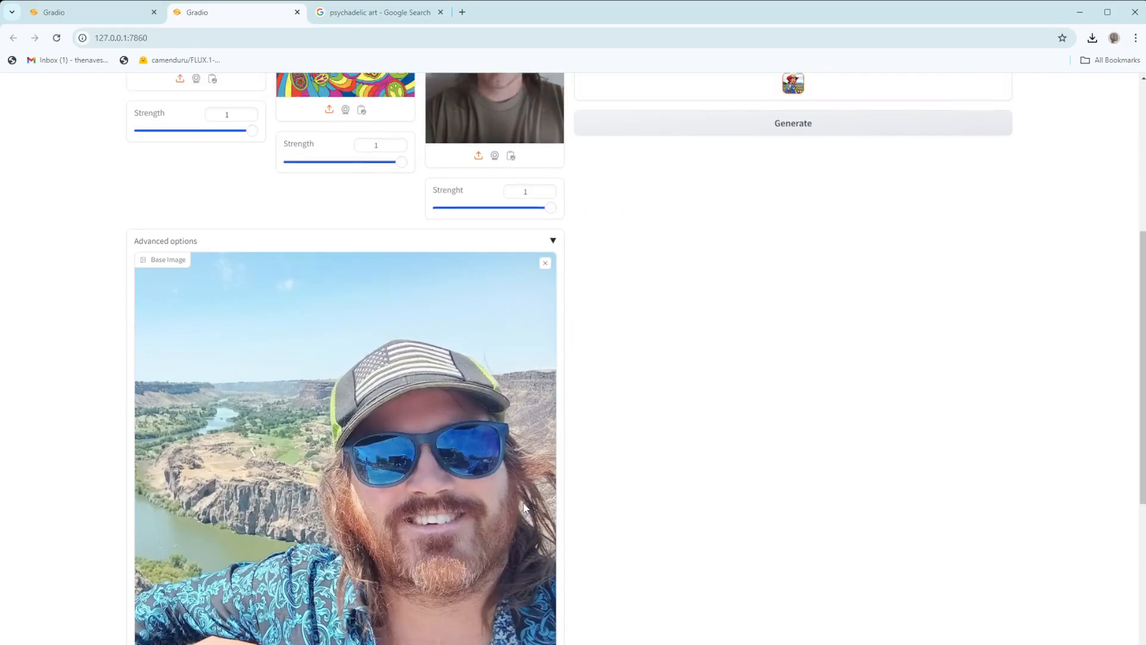
pyautogui.scroll(6, 410, 474)
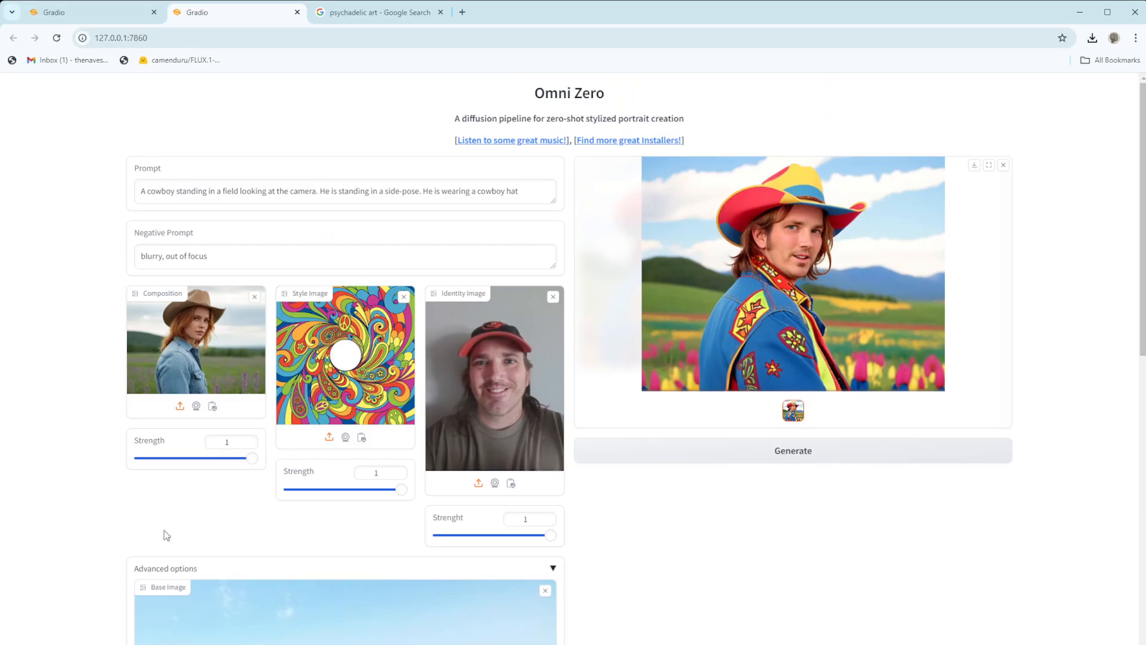
# - Regenerate the cowboy portrait using the added base image, and enlarge the new output
pyautogui.click(1004, 166)
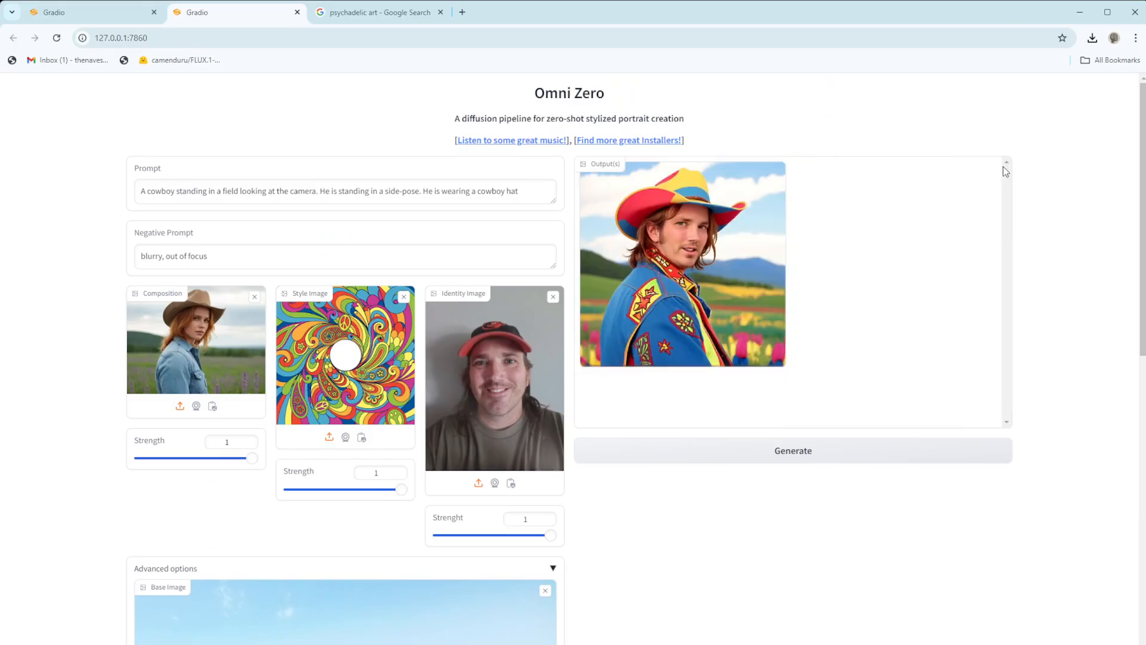
pyautogui.click(774, 451)
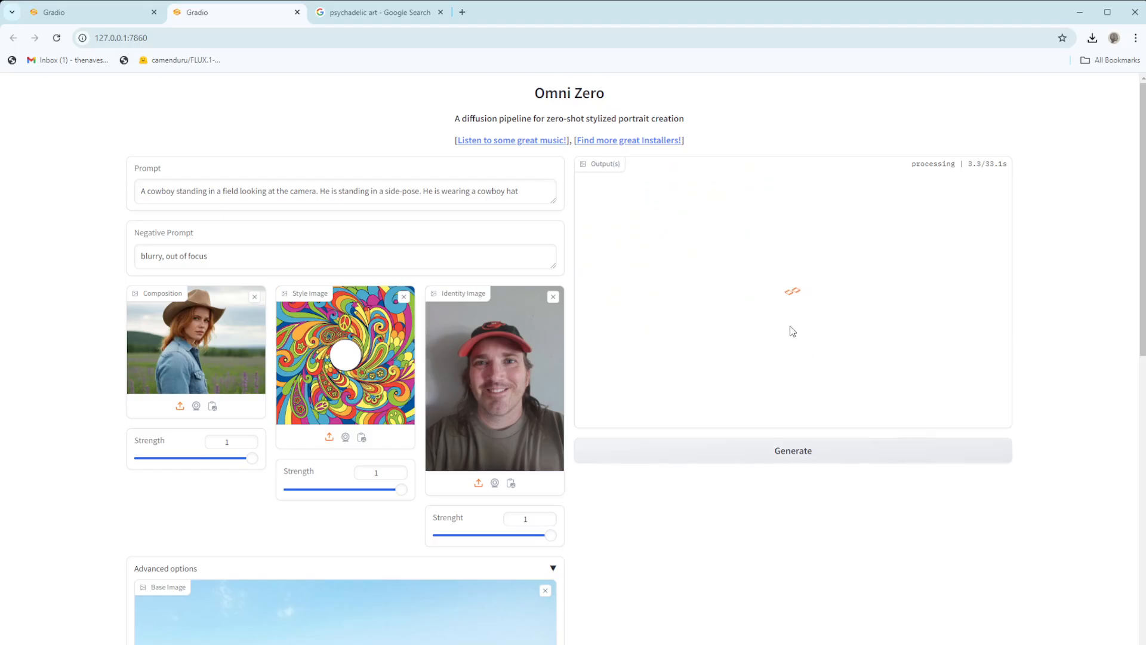
pyautogui.scroll(-1, 792, 331)
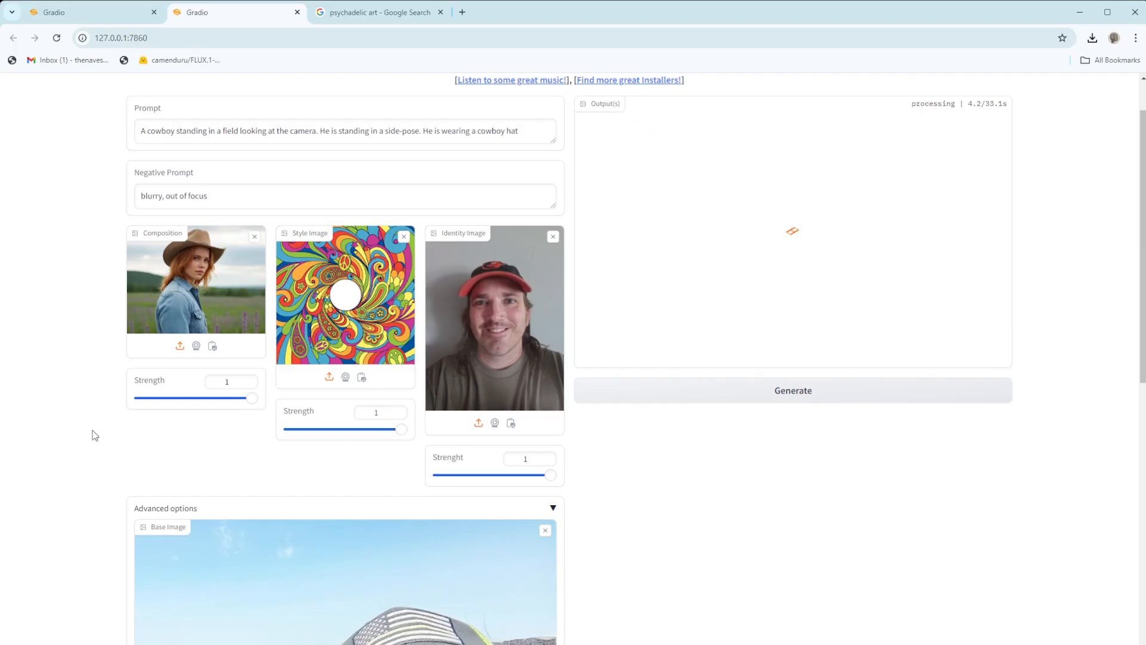
pyautogui.scroll(-3, 94, 435)
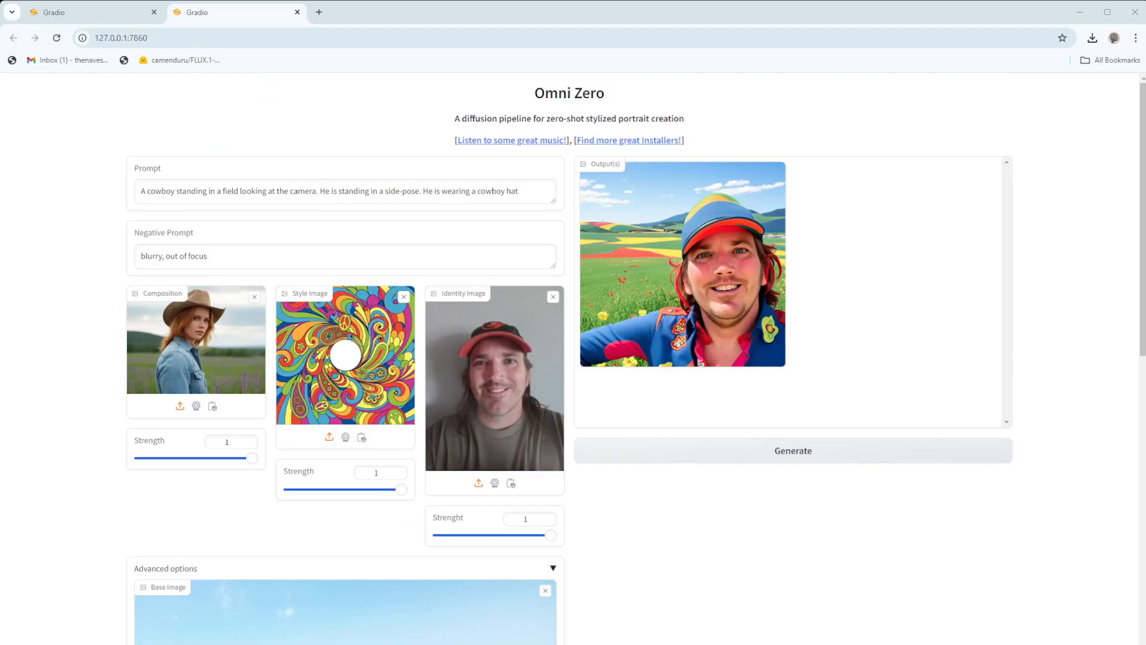
pyautogui.click(734, 280)
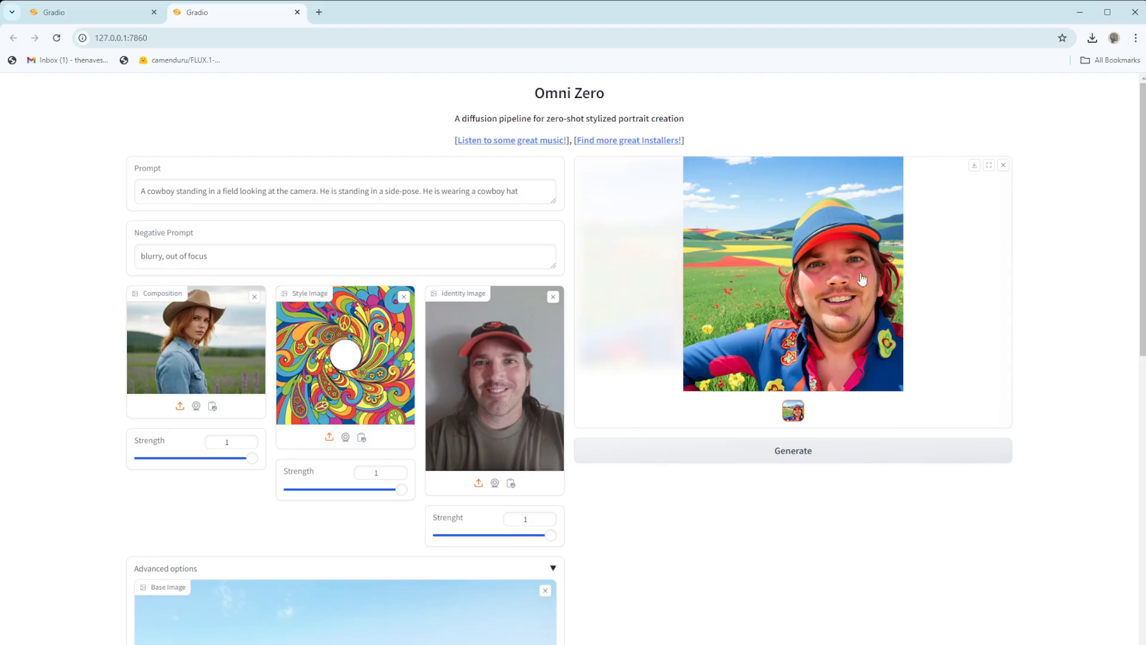
# - Compare the new output with the base, composition, style and identity images
pyautogui.scroll(-5, 389, 439)
pyautogui.scroll(3, 483, 432)
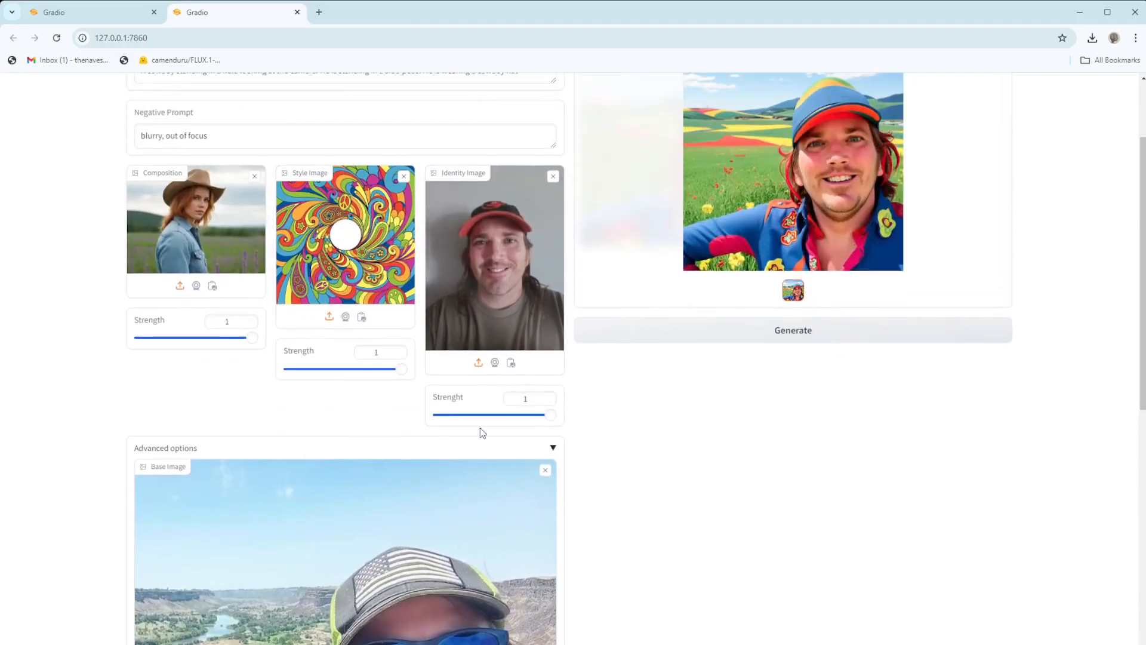
pyautogui.scroll(-4, 483, 432)
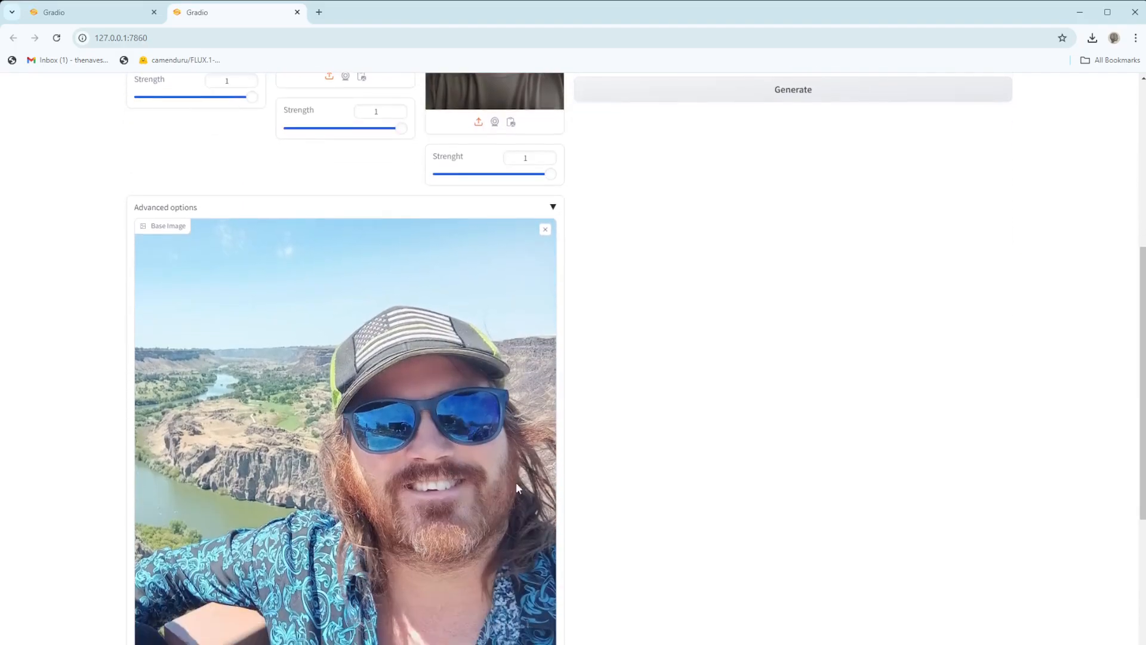
pyautogui.scroll(4, 412, 340)
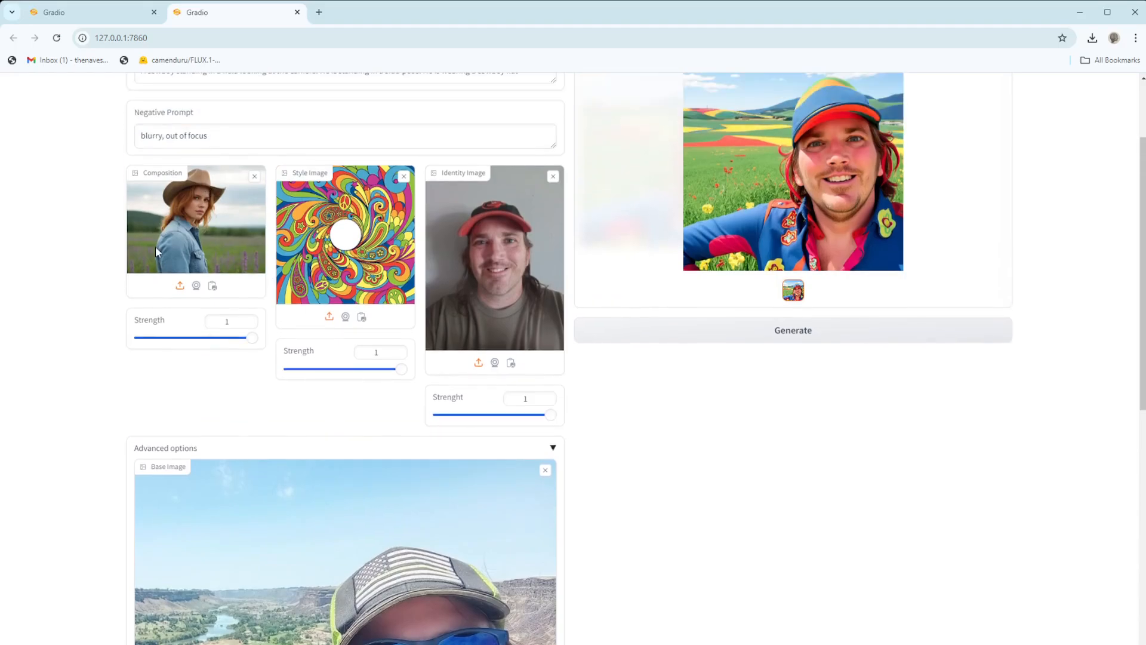
pyautogui.scroll(-4, 424, 462)
pyautogui.scroll(6, 370, 442)
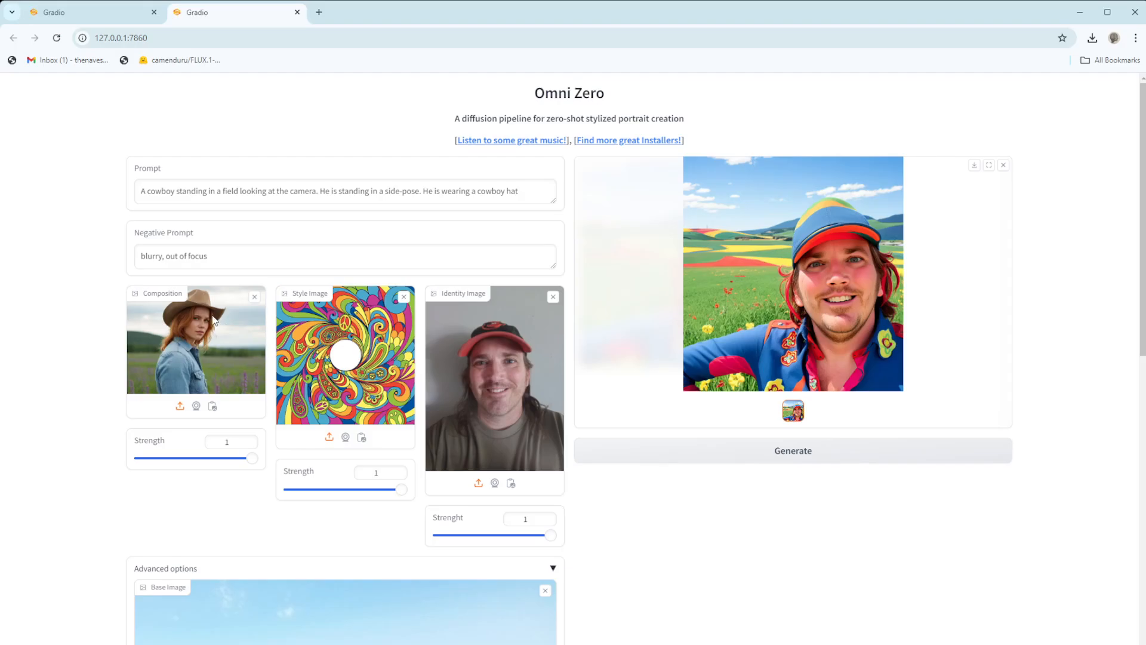
pyautogui.scroll(-5, 350, 549)
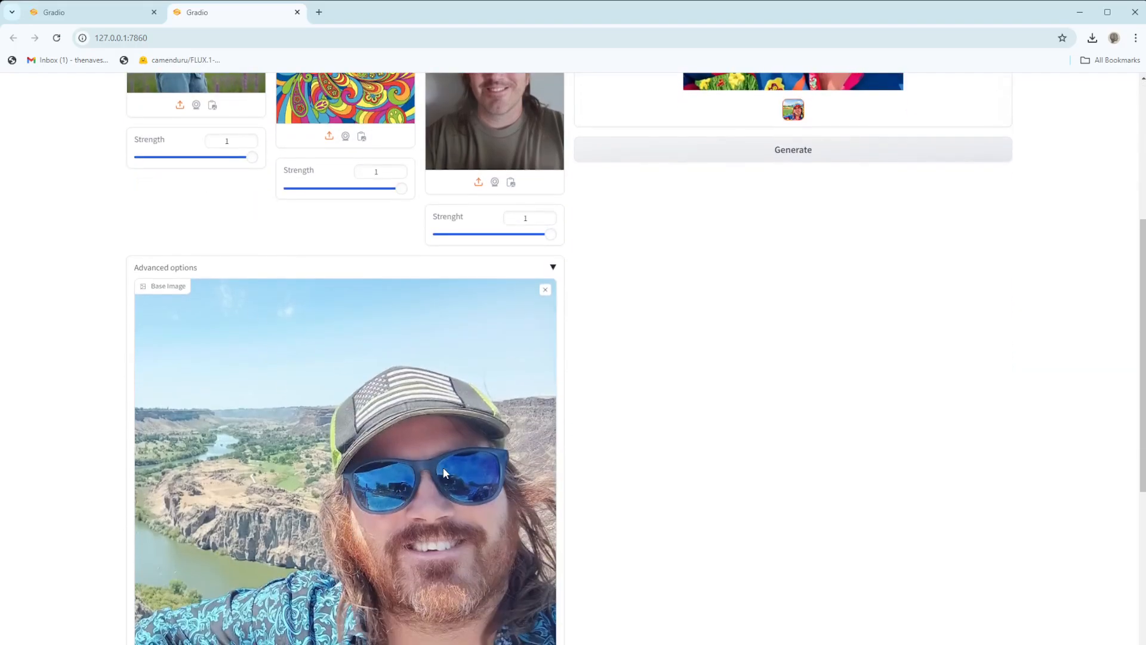
pyautogui.scroll(4, 396, 488)
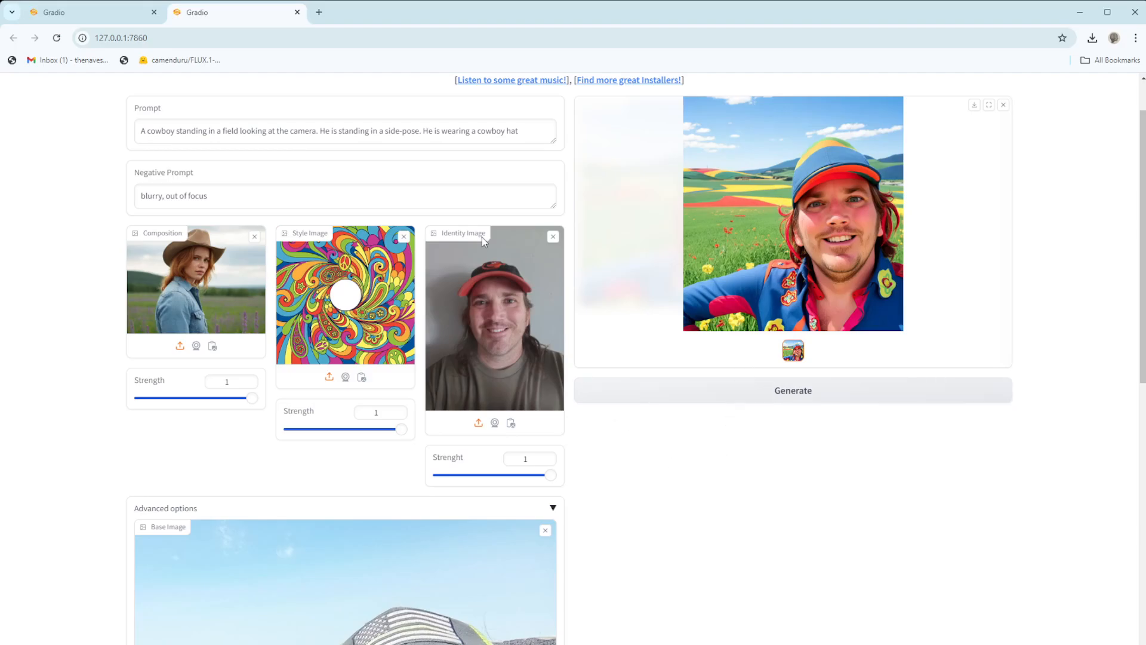
# - Review the JoyCaption page with its moonlit forest image and caption, and return to Omni Zero
pyautogui.click(93, 17)
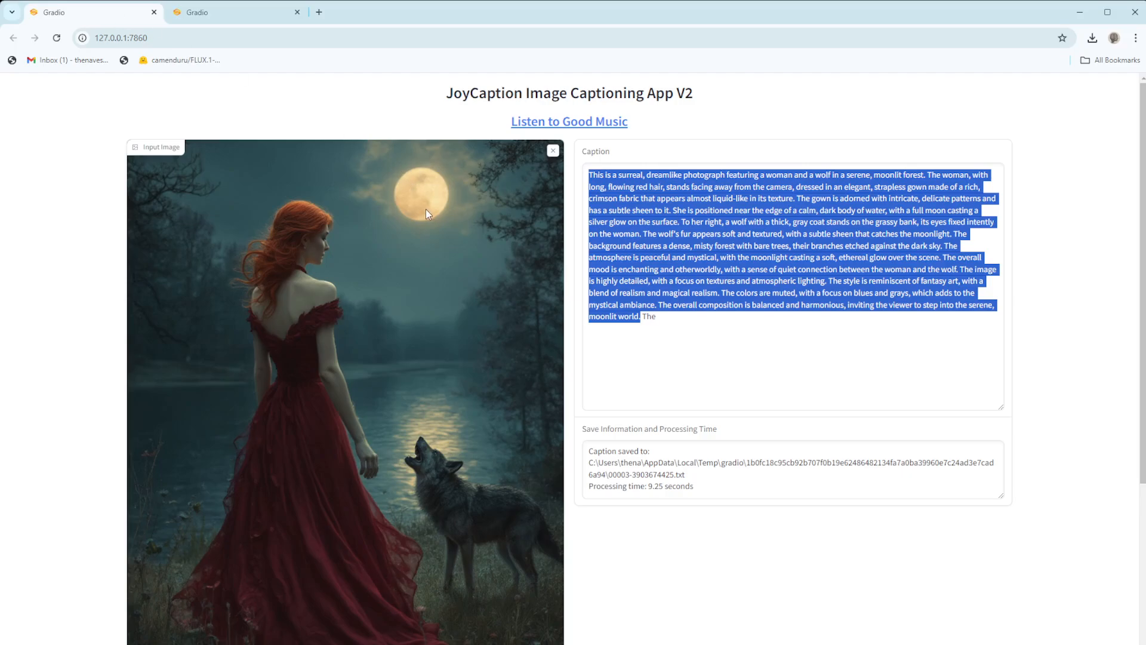
pyautogui.click(218, 12)
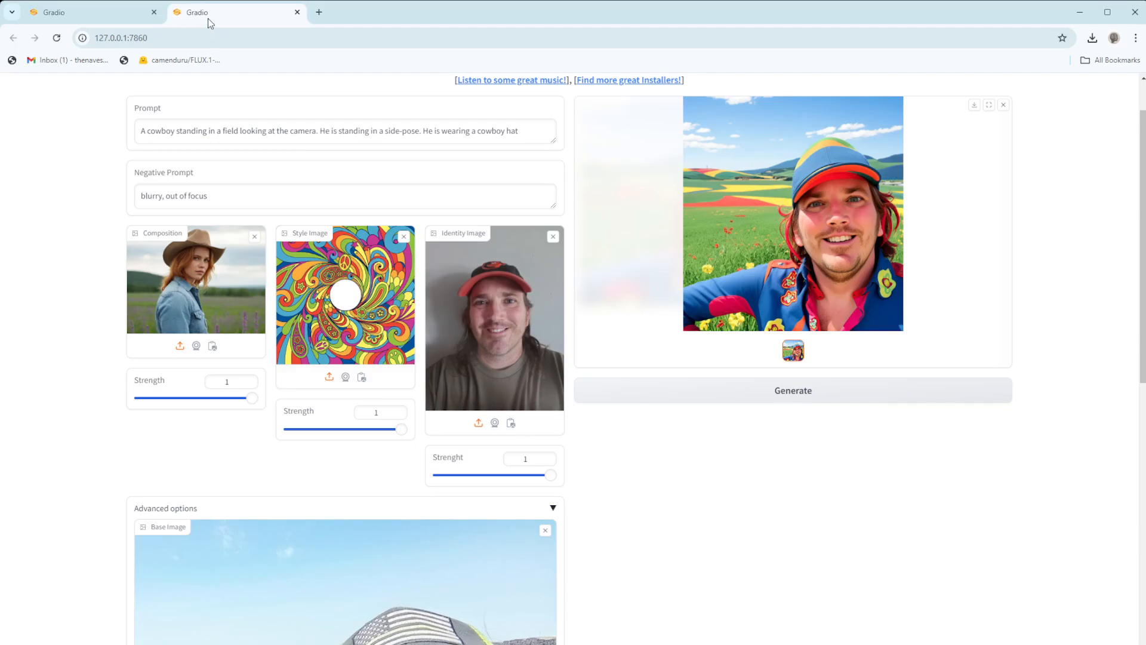
# - Open the Patreon page patreon.com/cognibuild in a new browser tab
pyautogui.click(319, 12)
pyautogui.write('patreon.co')
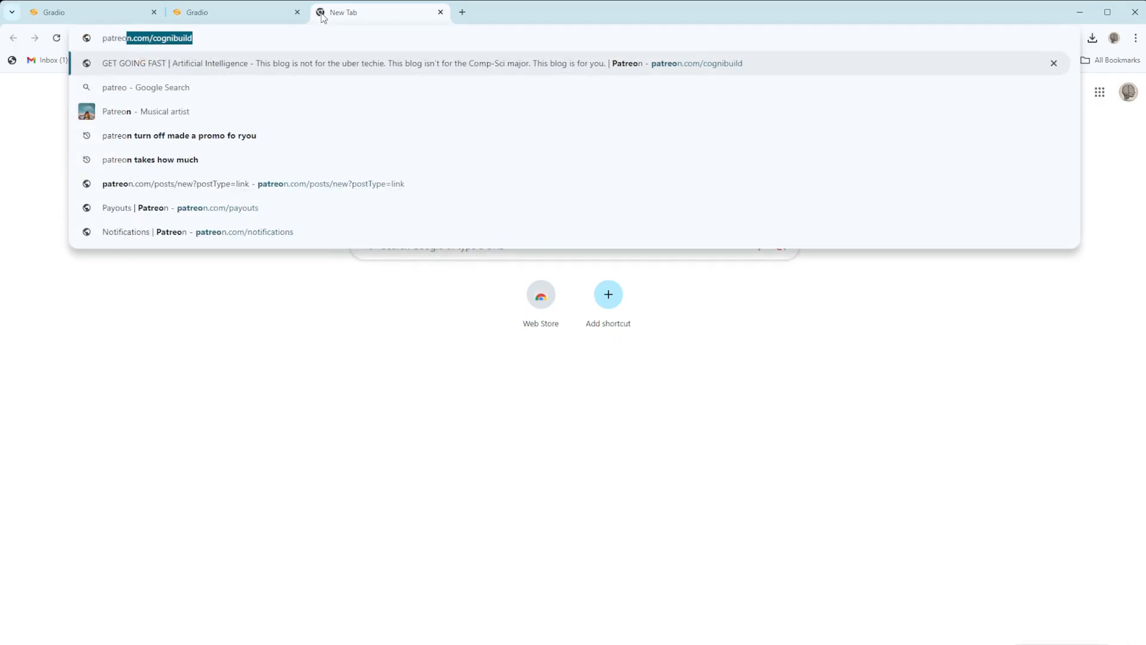
pyautogui.write('m/cogni')
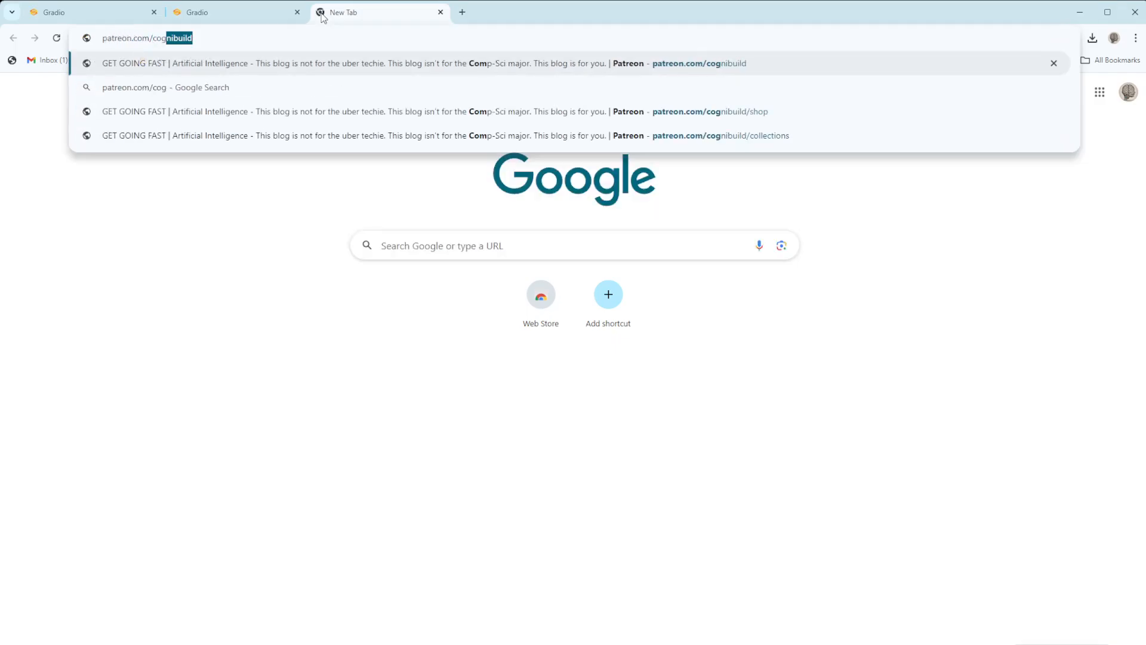
pyautogui.press('Return')
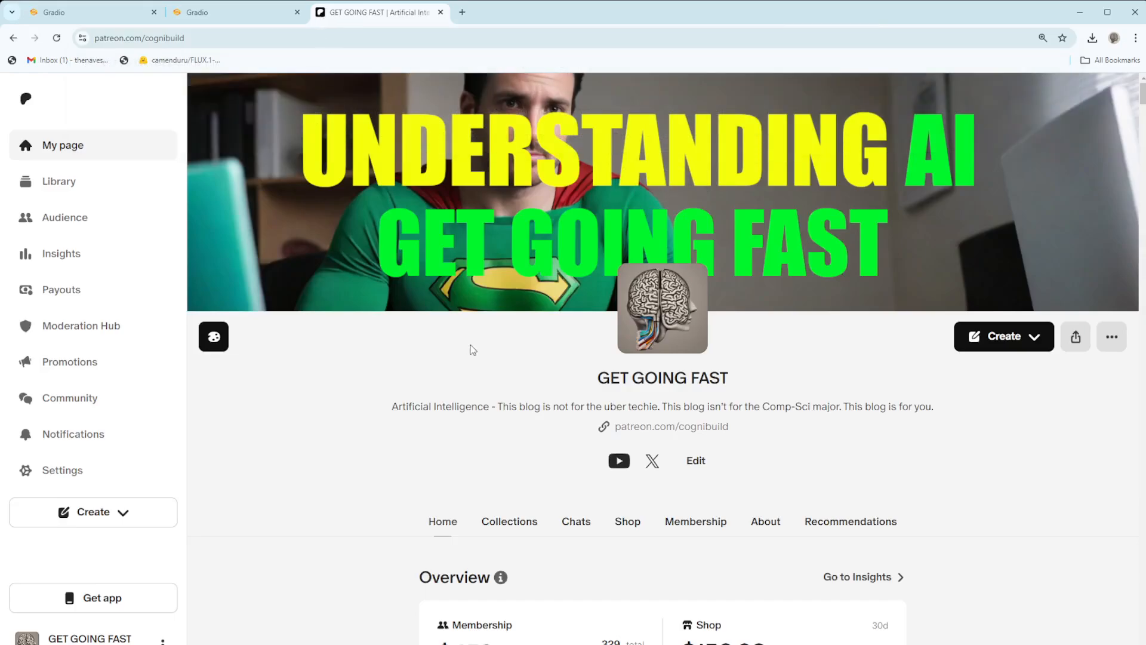
# - Open the Member-Exclusive Software collection and search its posts for "omni"
pyautogui.click(504, 524)
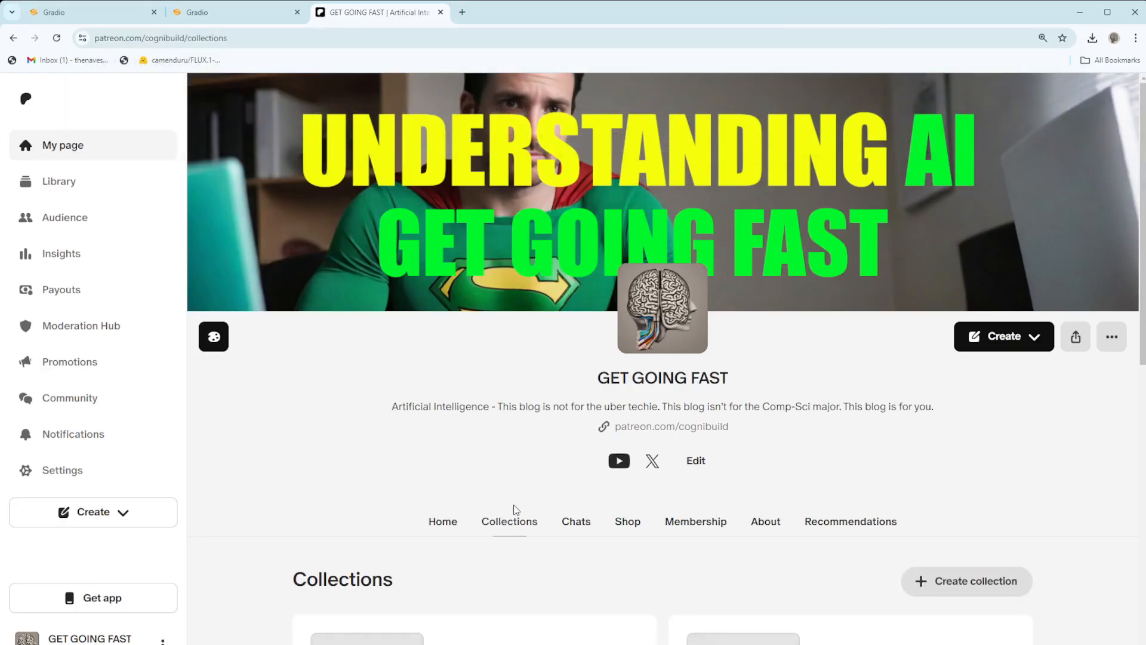
pyautogui.scroll(-2, 531, 522)
pyautogui.click(534, 523)
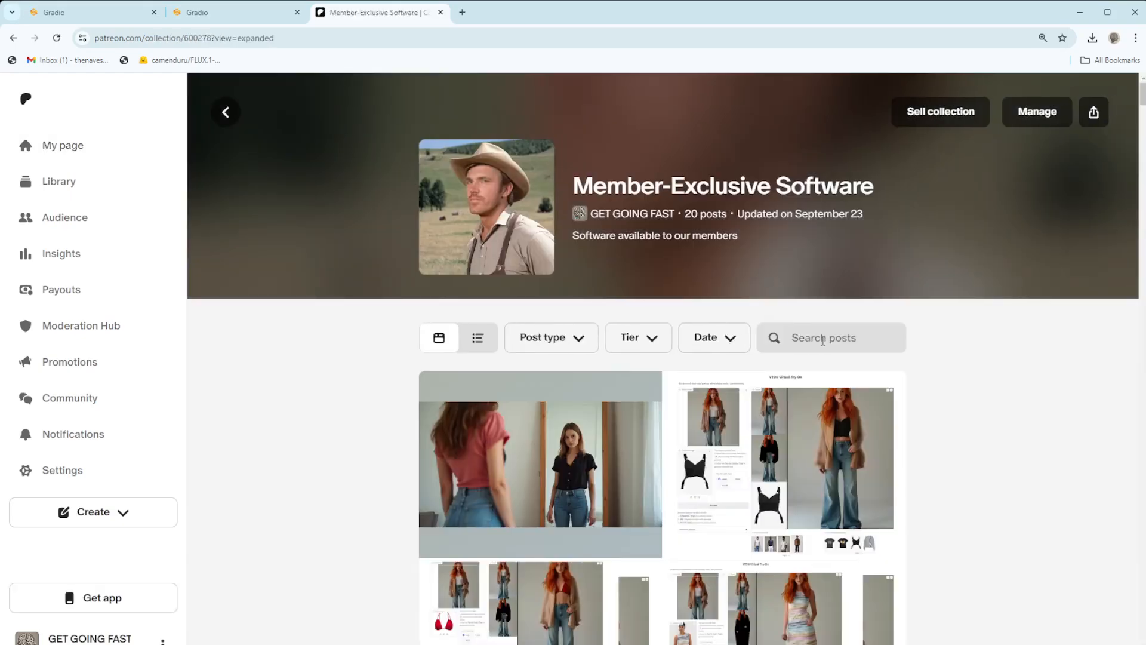
pyautogui.click(823, 340)
pyautogui.write('o,')
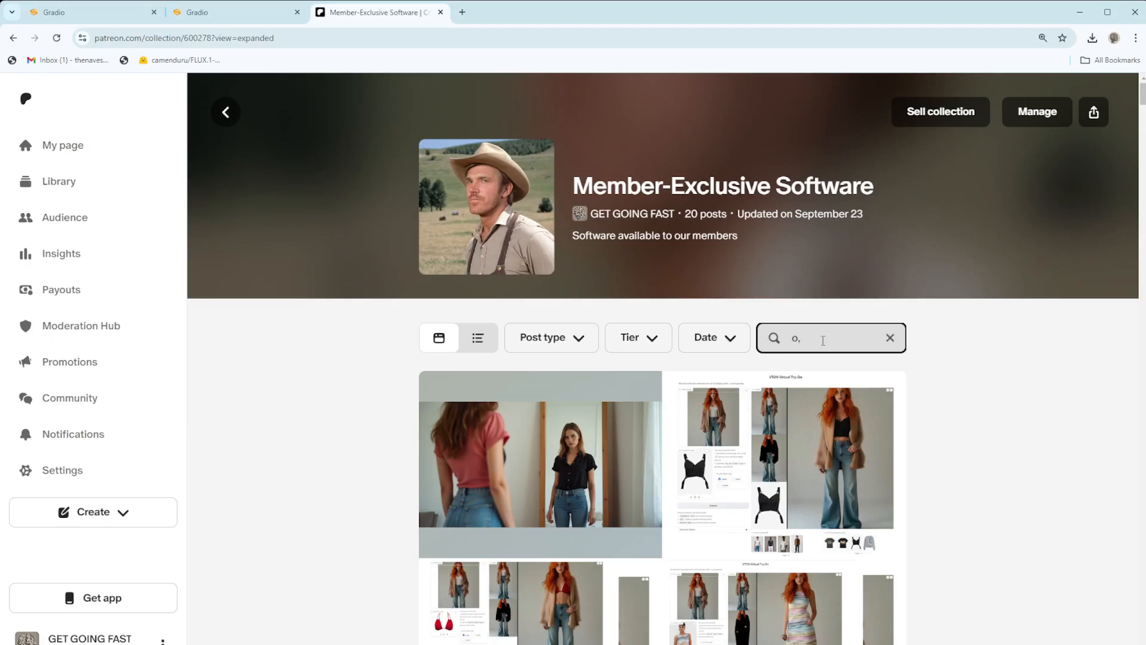
pyautogui.write('mni')
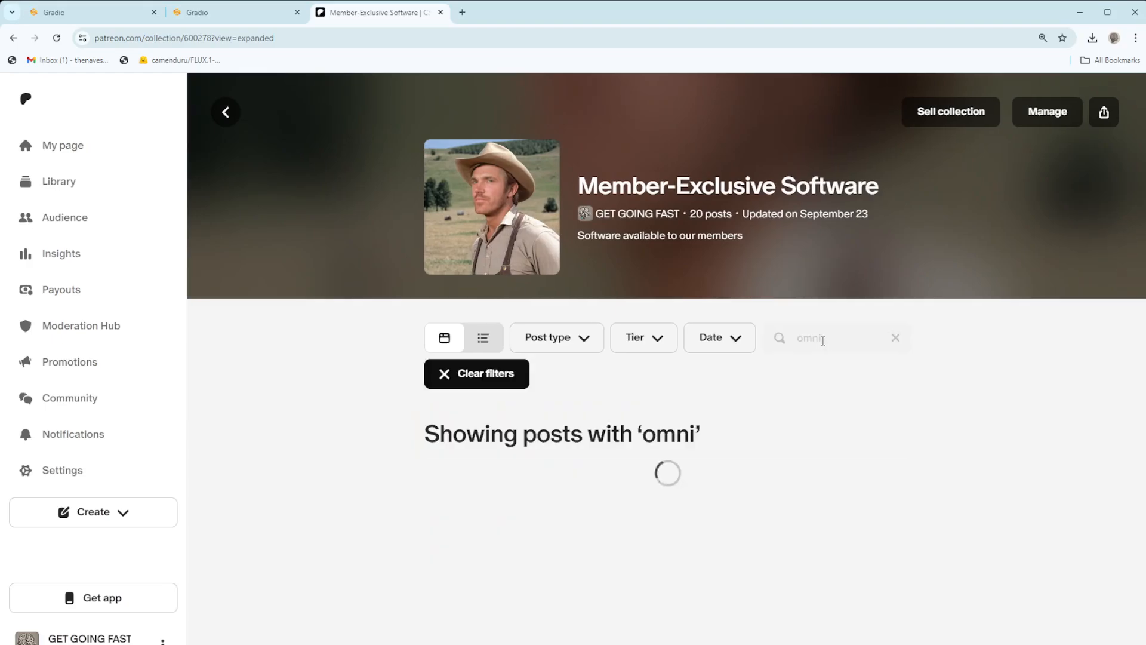
# - Return to the creator's main Patreon page and search the recent posts for "omni"
pyautogui.click(52, 146)
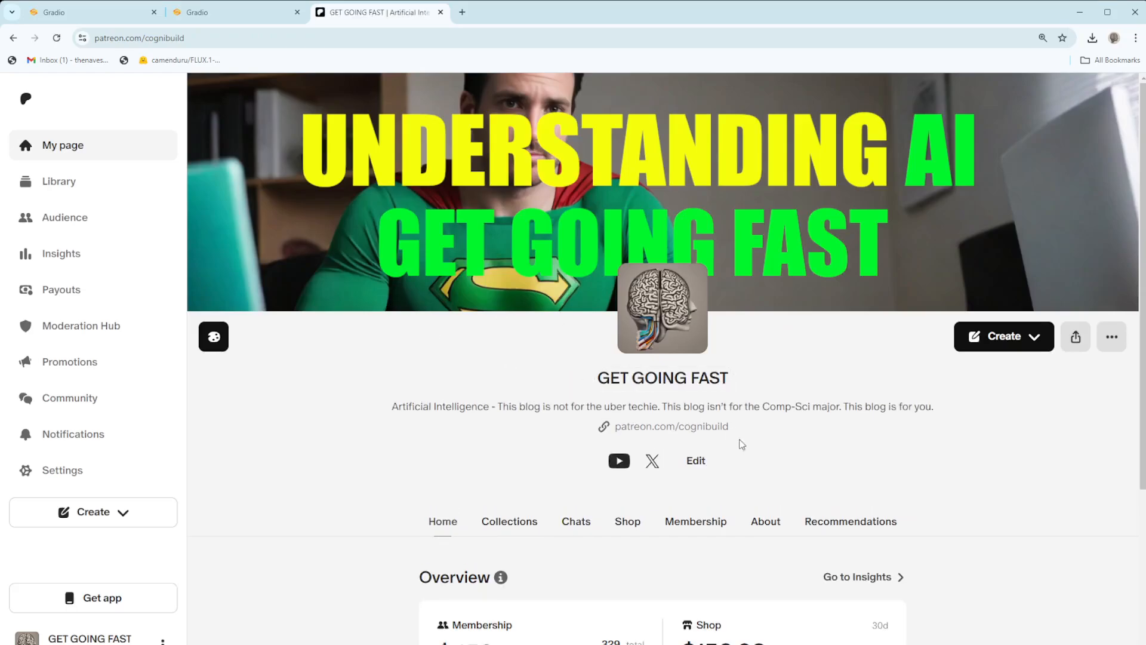
pyautogui.scroll(-4, 774, 460)
pyautogui.click(800, 539)
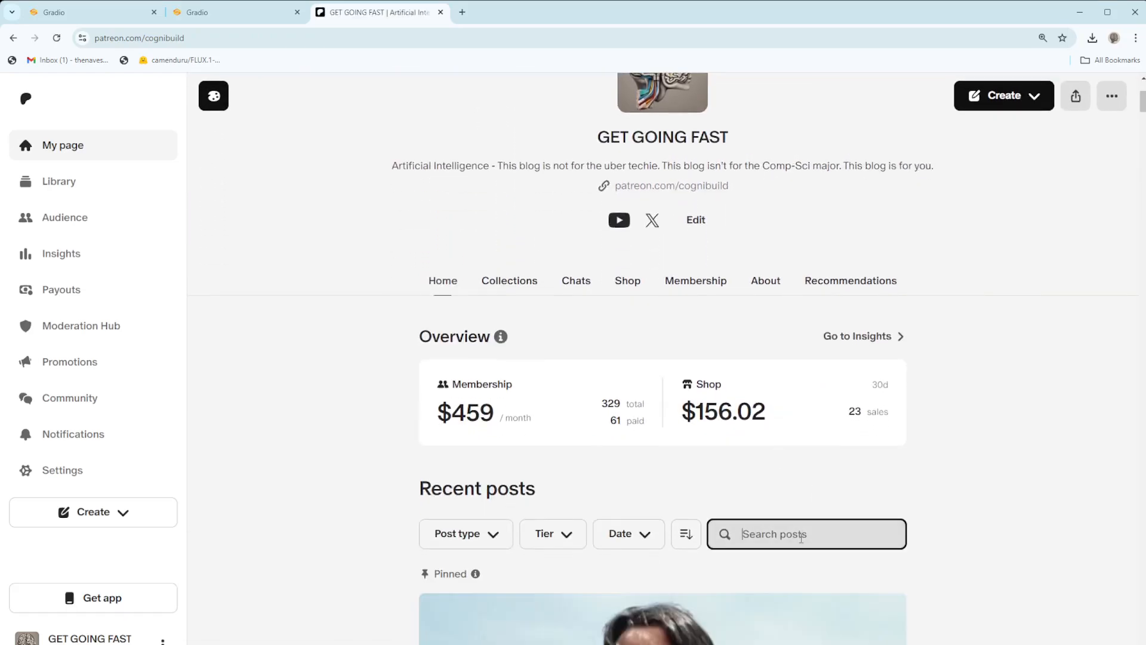
pyautogui.write('omni')
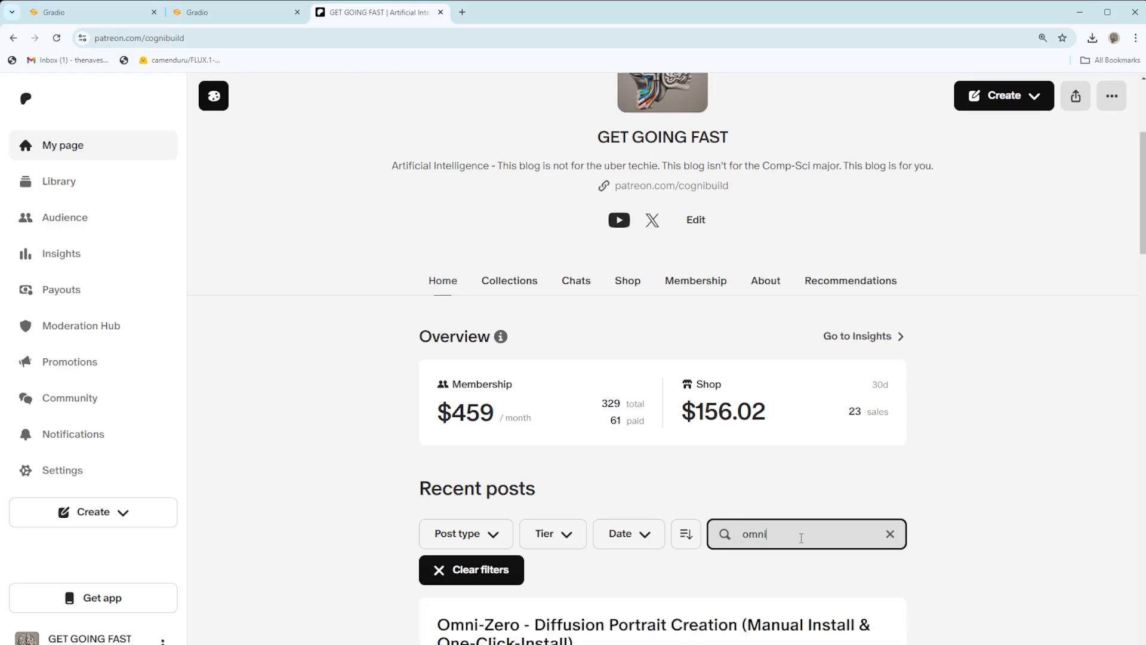
# - Review the Omni-Zero Diffusion Portrait Creation post with its description and installer links, and return to Omni Zero
pyautogui.scroll(-5, 801, 537)
pyautogui.scroll(-3, 801, 538)
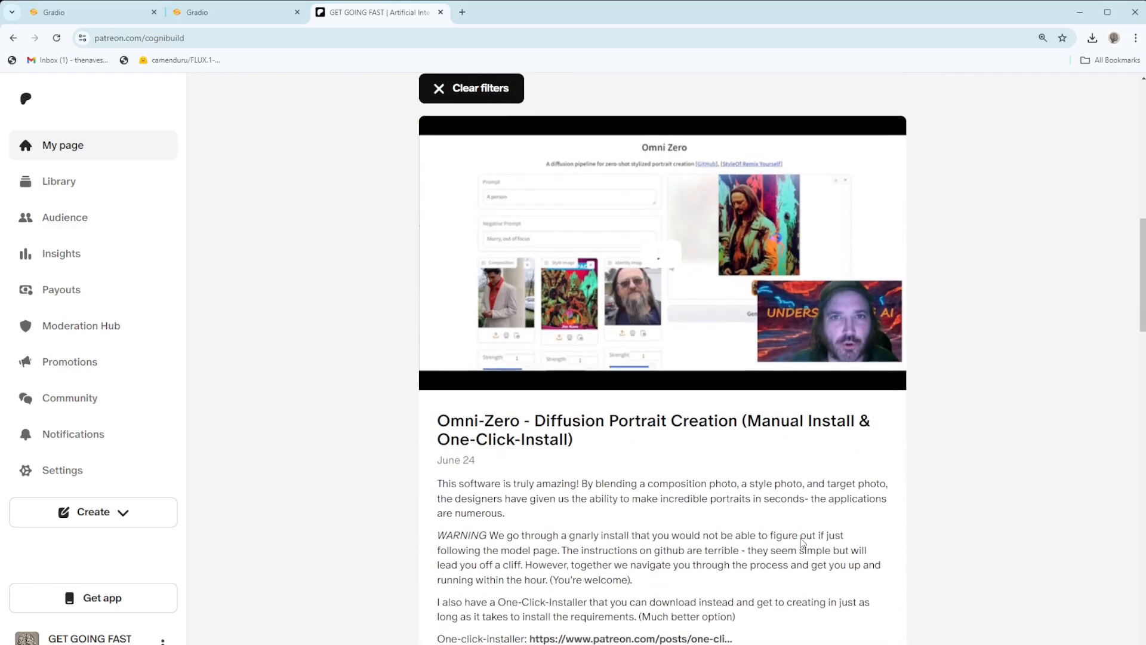
pyautogui.scroll(-3, 803, 542)
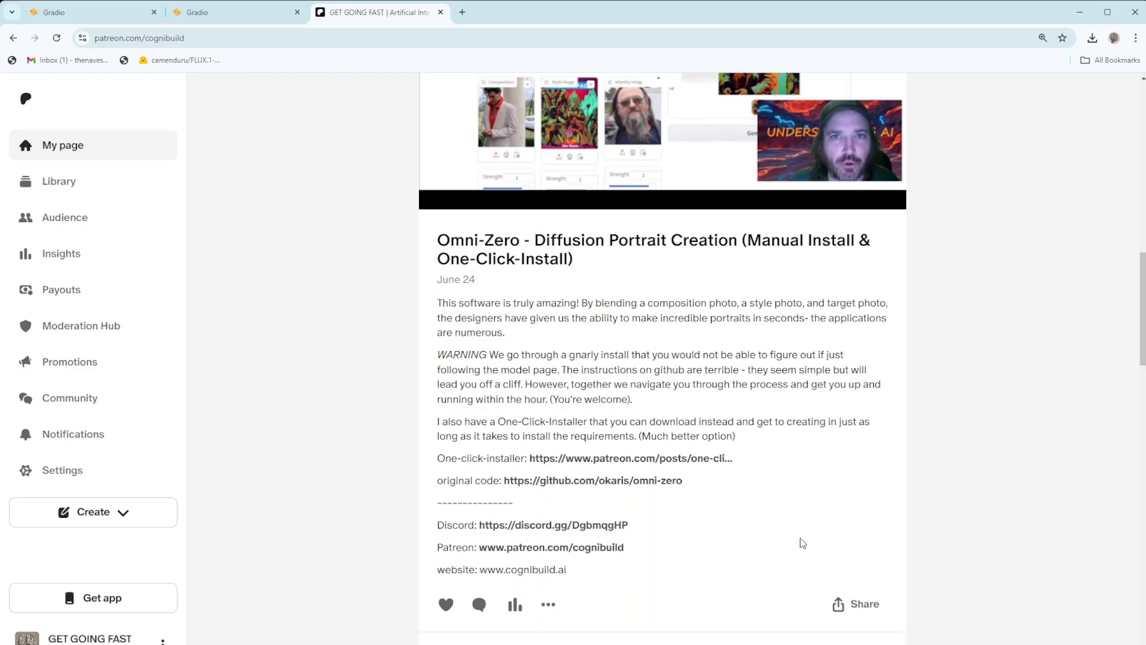
pyautogui.scroll(3, 802, 542)
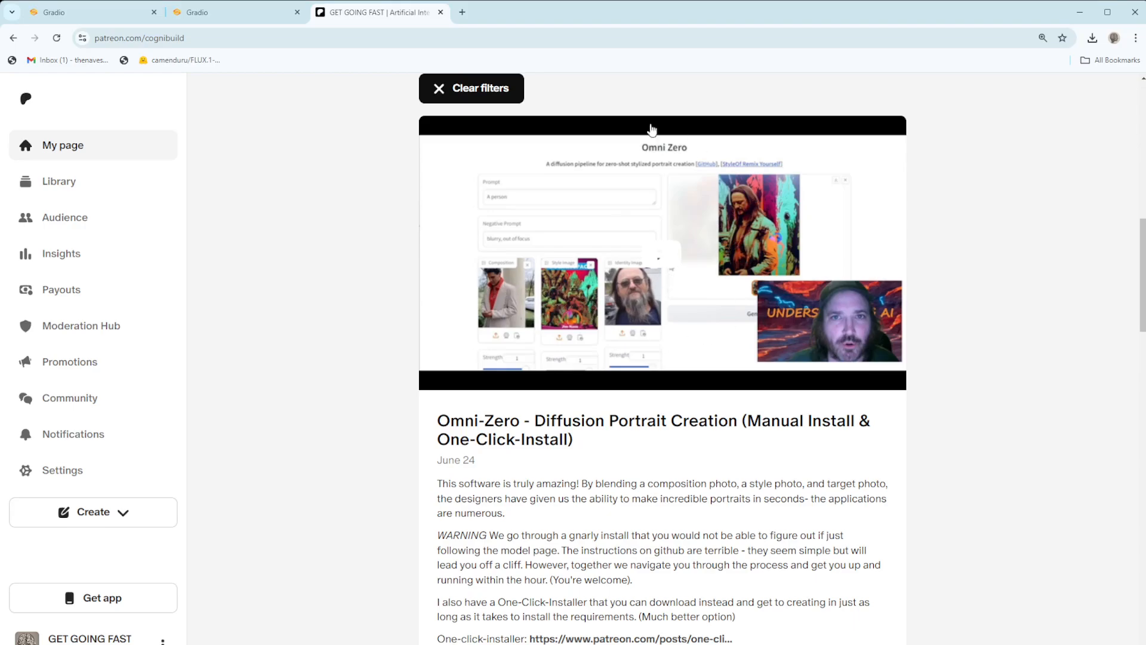
pyautogui.click(230, 14)
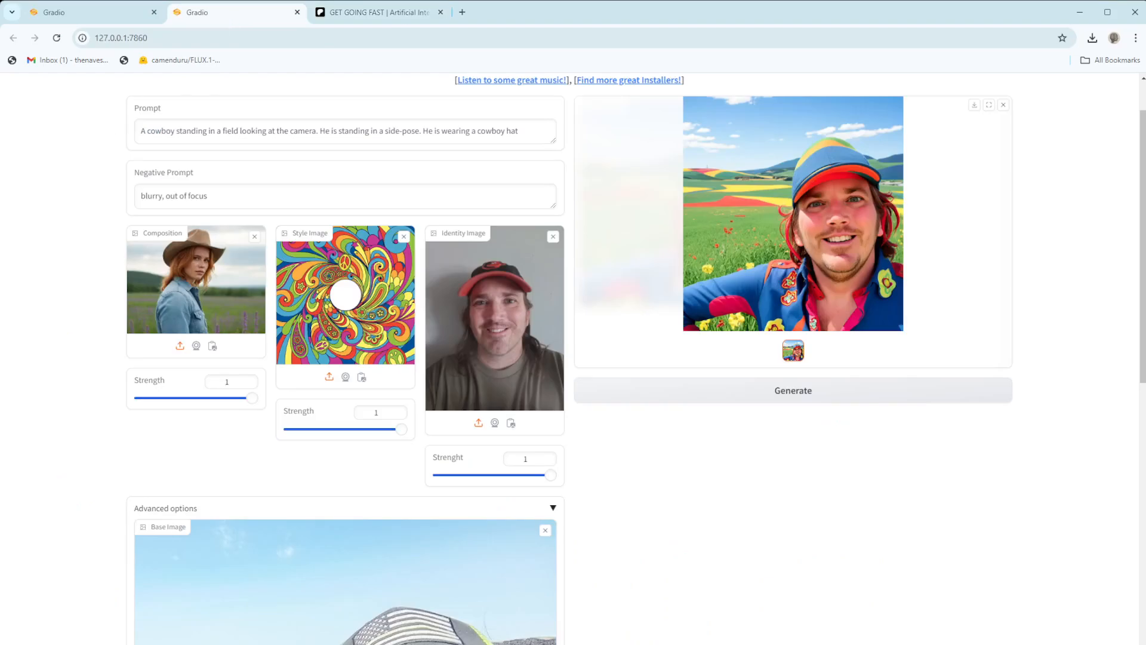